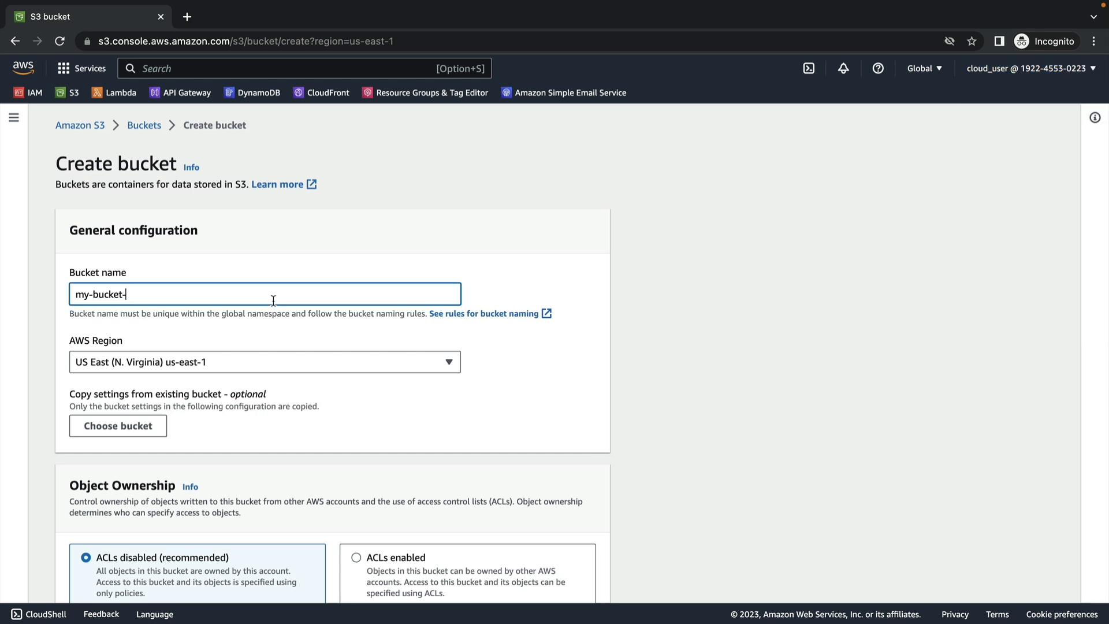
Complete the bucket name by appending the AWS account ID to my-bucket-, checking it against the signed-in account's details
{"action": "key", "text": "super+v"}
{"action": "left_click", "coordinate": [1071, 70]}
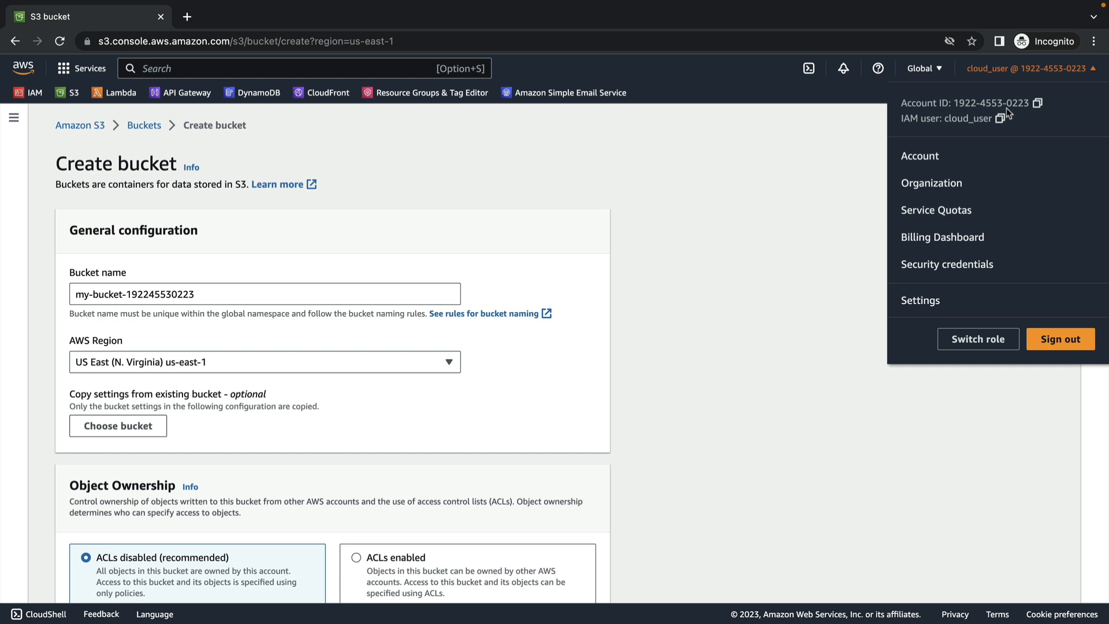
{"action": "left_click", "coordinate": [589, 223]}
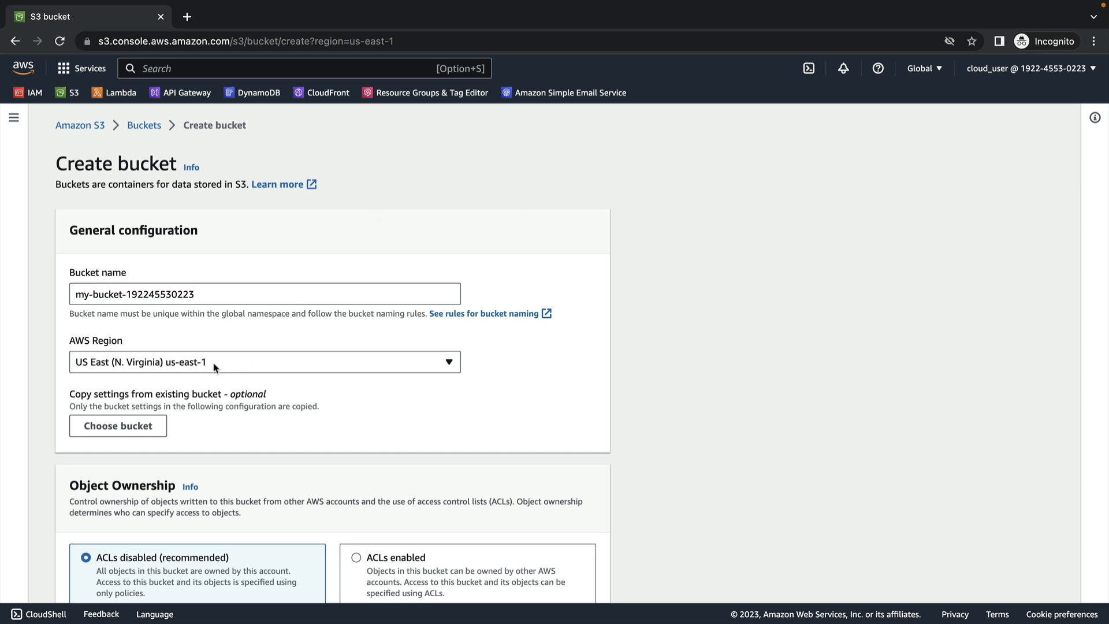
Turn off Block all public access for the new bucket and acknowledge that its objects might become public
{"action": "scroll", "coordinate": [214, 367], "scroll_direction": "down", "scroll_amount": 9}
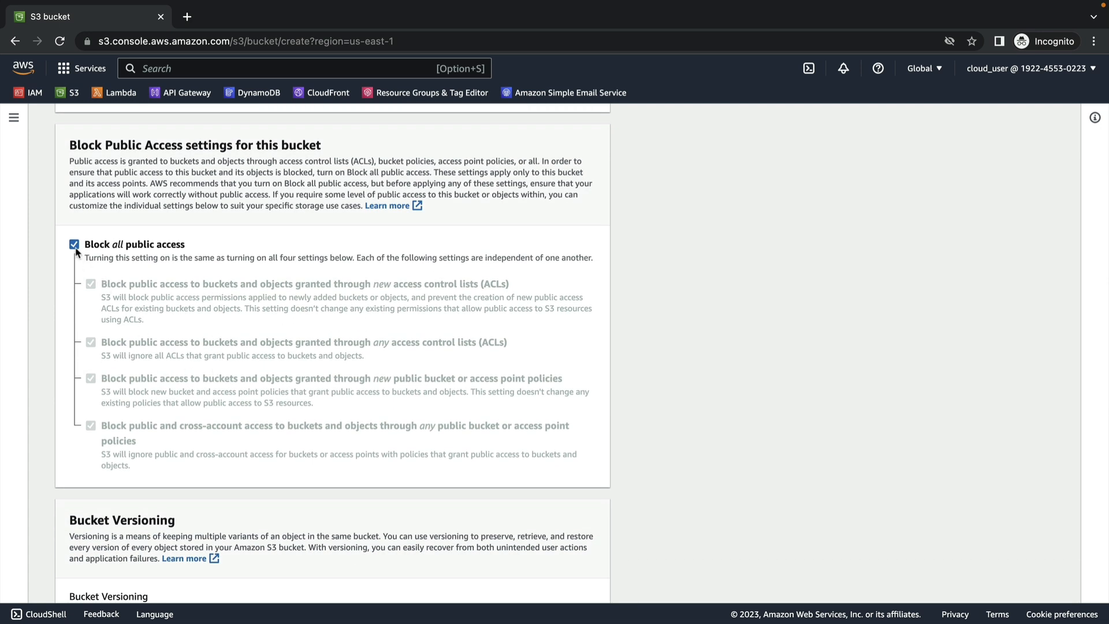
{"action": "left_click", "coordinate": [74, 245]}
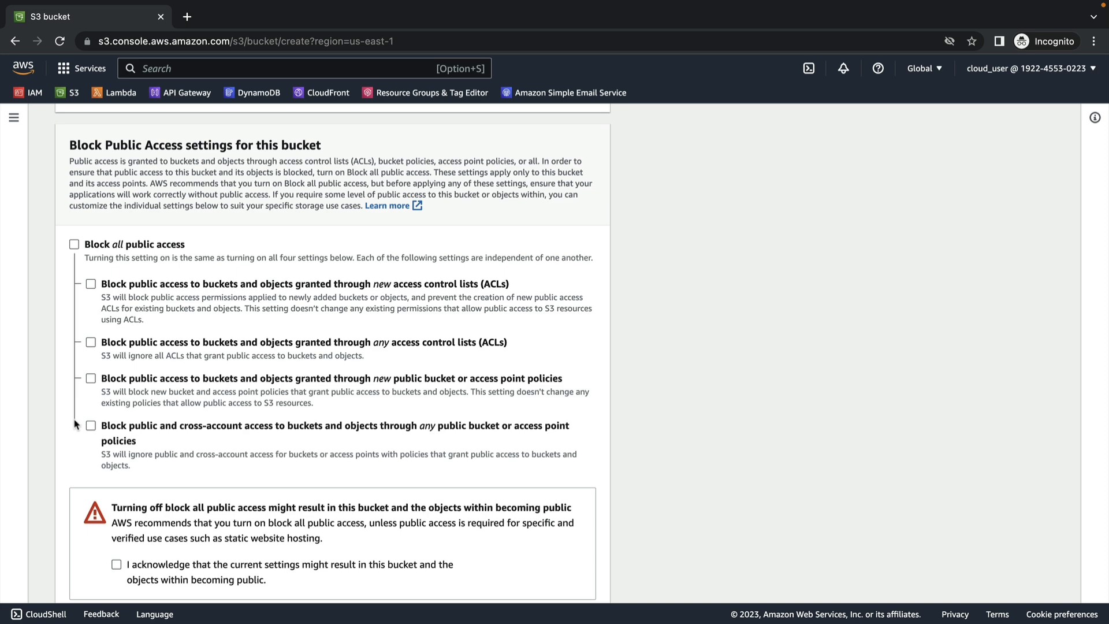
{"action": "scroll", "coordinate": [74, 425], "scroll_direction": "down", "scroll_amount": 3}
{"action": "scroll", "coordinate": [75, 424], "scroll_direction": "down", "scroll_amount": 2}
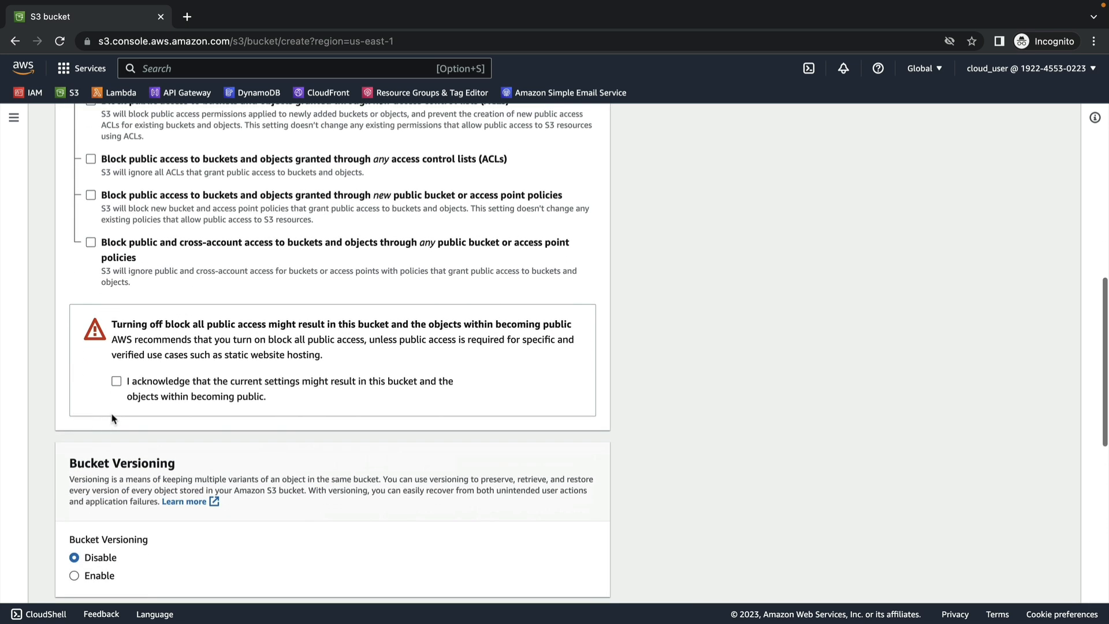
{"action": "left_click", "coordinate": [116, 382]}
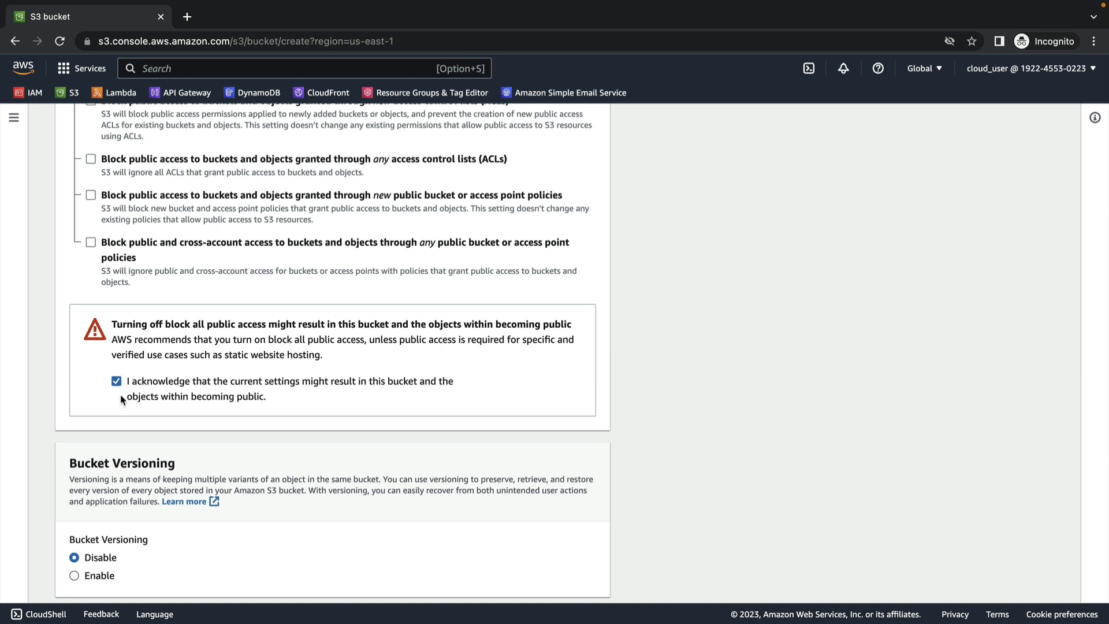
Create the bucket with the remaining default settings and open it from the bucket list
{"action": "scroll", "coordinate": [123, 399], "scroll_direction": "down", "scroll_amount": 10}
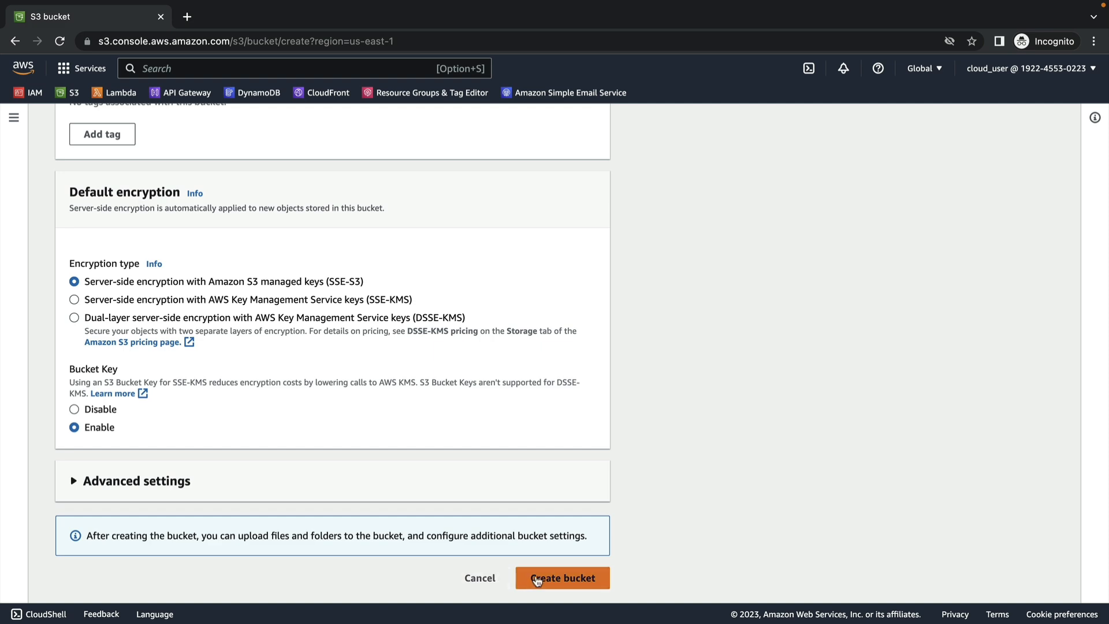
{"action": "left_click", "coordinate": [537, 579]}
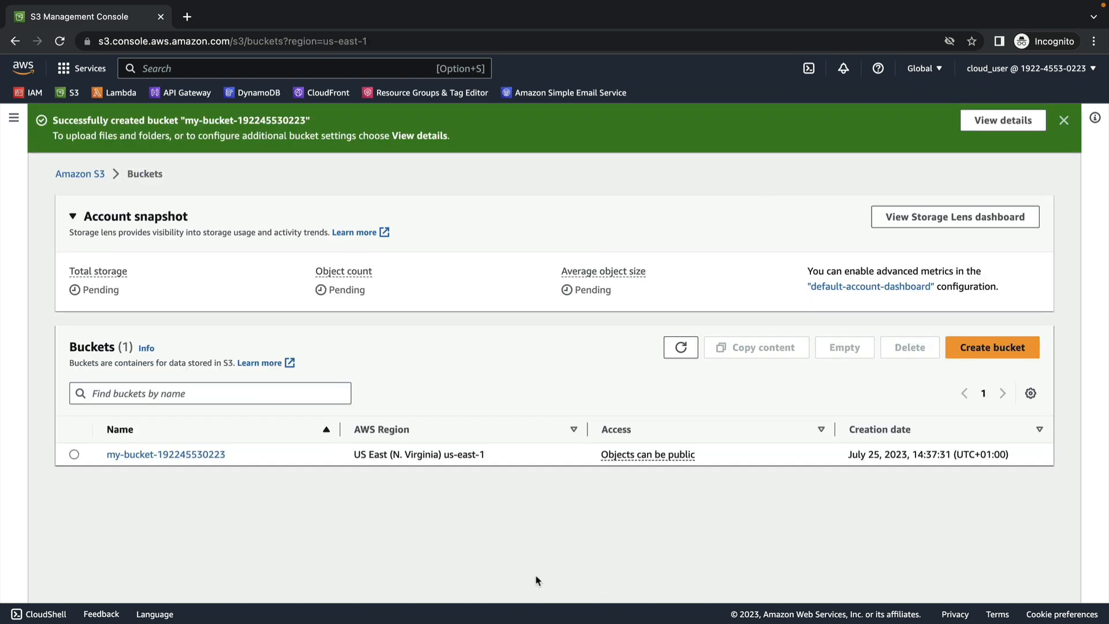
{"action": "left_click", "coordinate": [213, 456]}
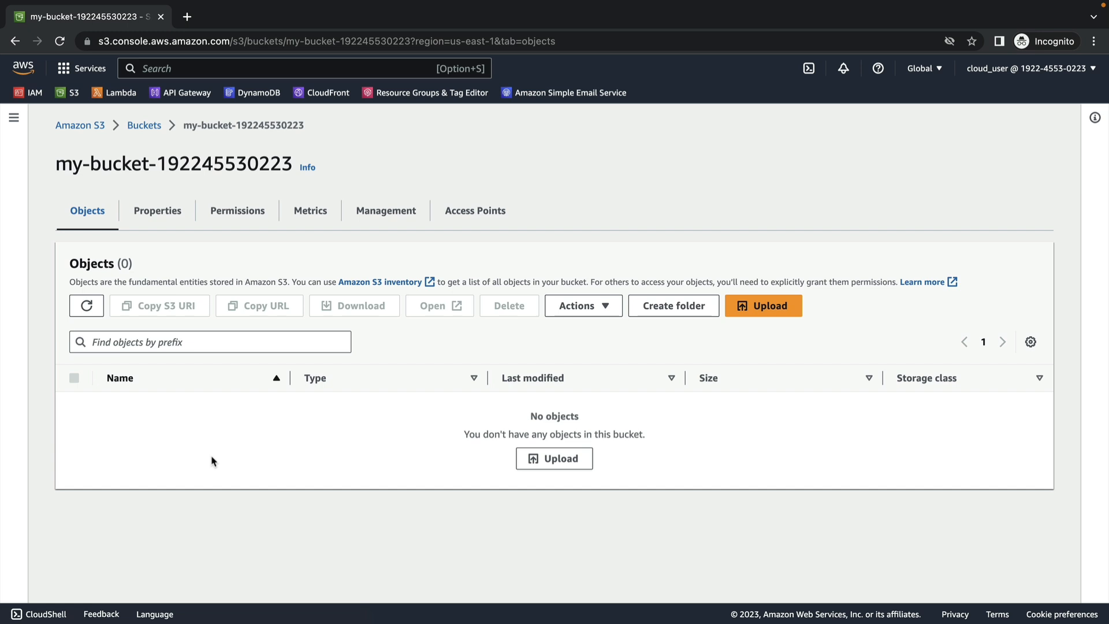
Upload index.html and error.html from the S3_Lab folder to the bucket and close the upload status page
{"action": "left_click", "coordinate": [768, 310]}
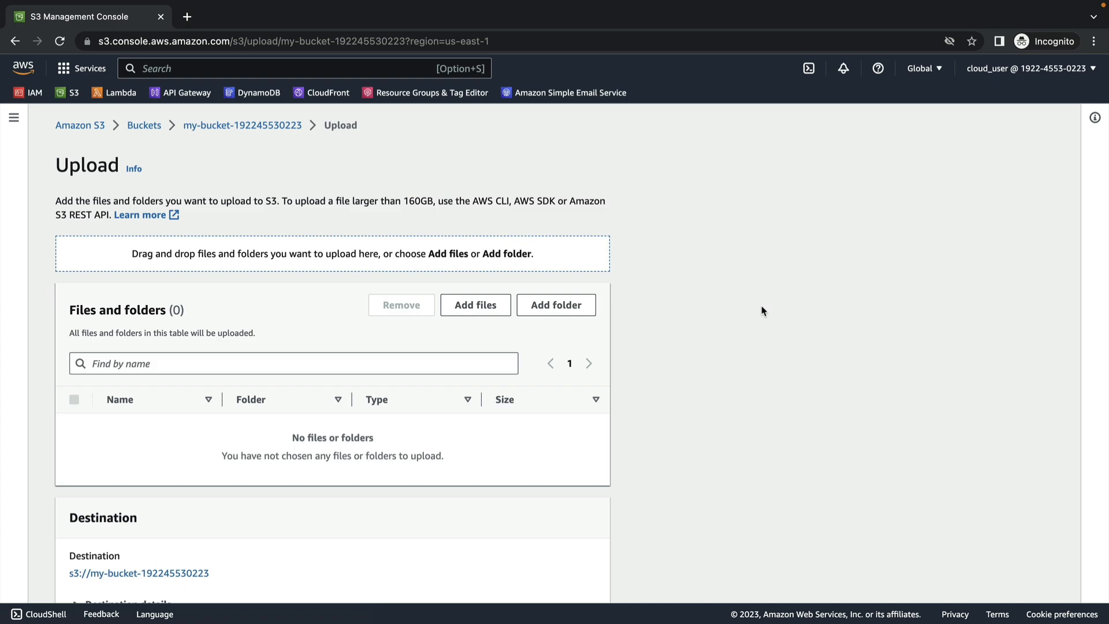
{"action": "left_click", "coordinate": [495, 305]}
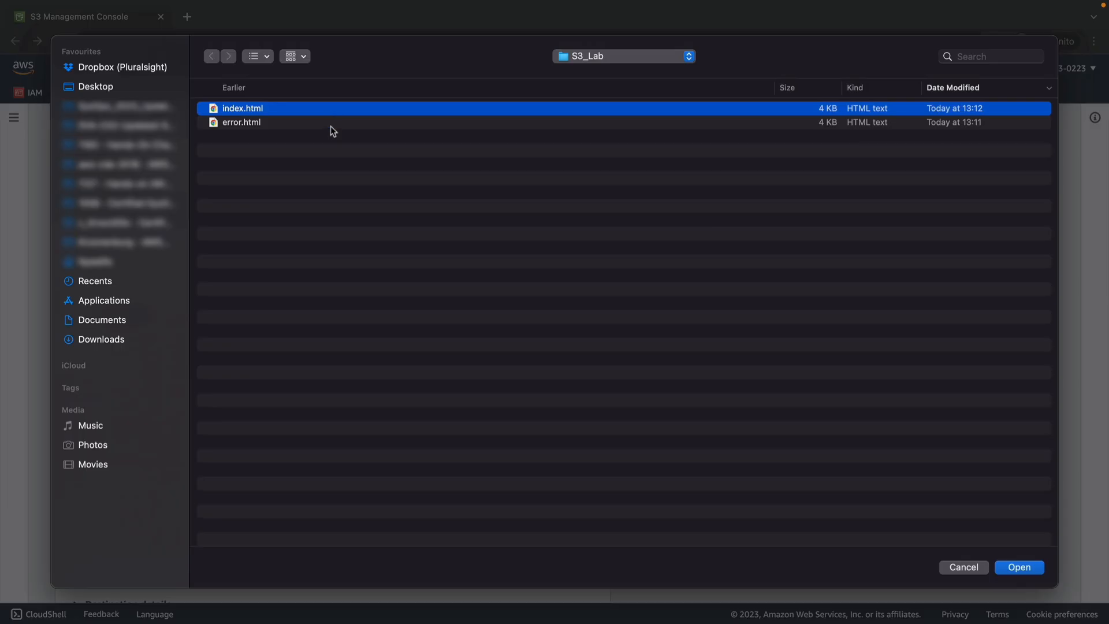
{"action": "left_click", "coordinate": [330, 126], "text": "shift"}
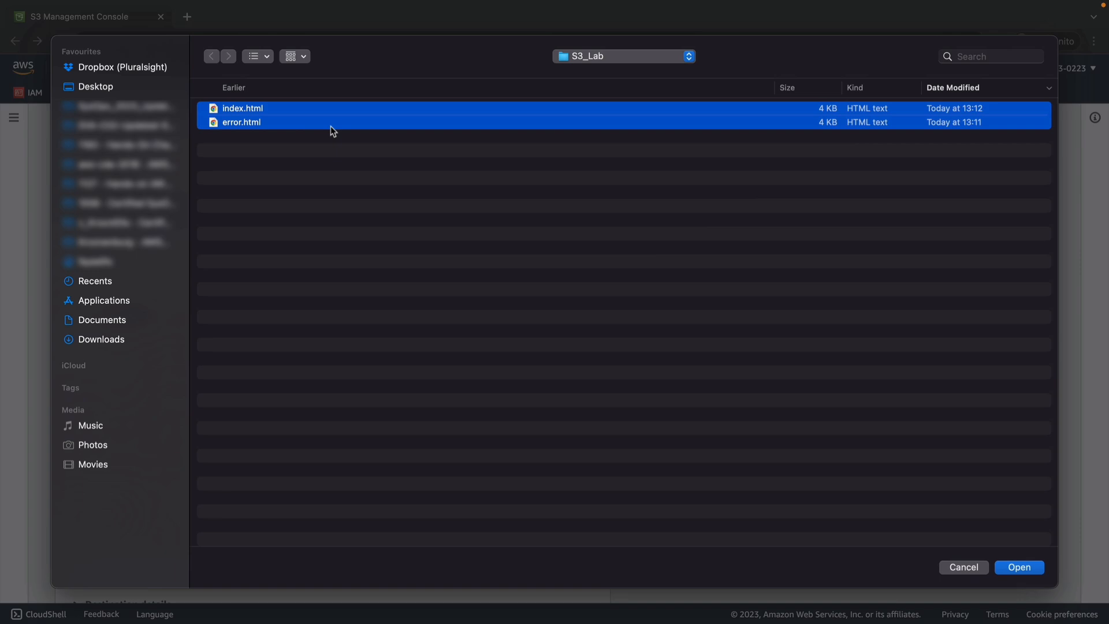
{"action": "left_click", "coordinate": [1020, 568]}
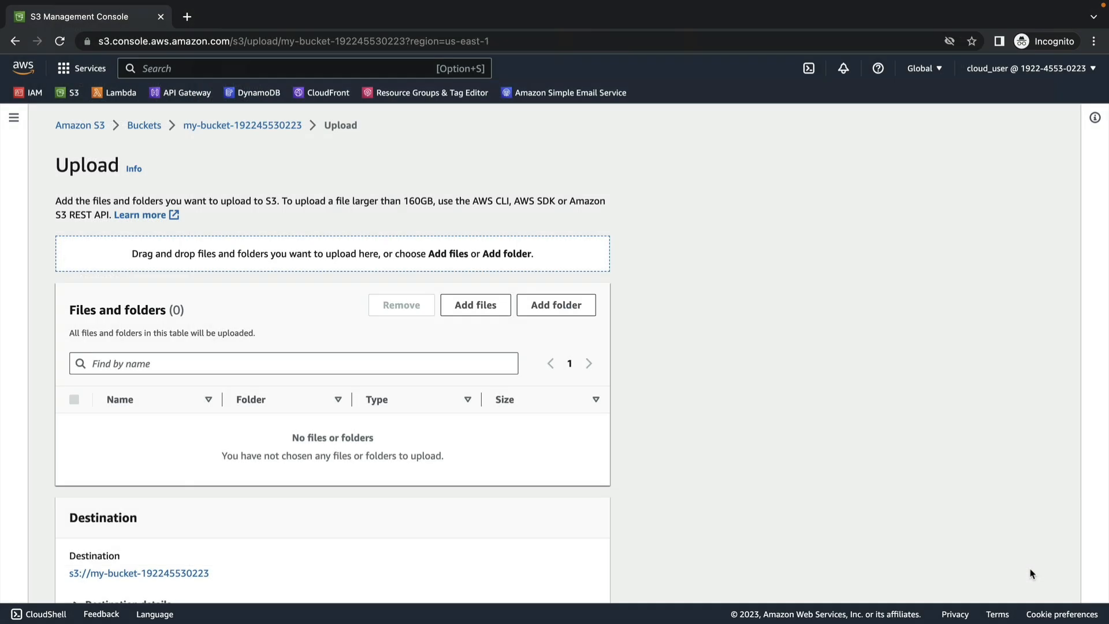
{"action": "scroll", "coordinate": [700, 517], "scroll_direction": "down", "scroll_amount": 3}
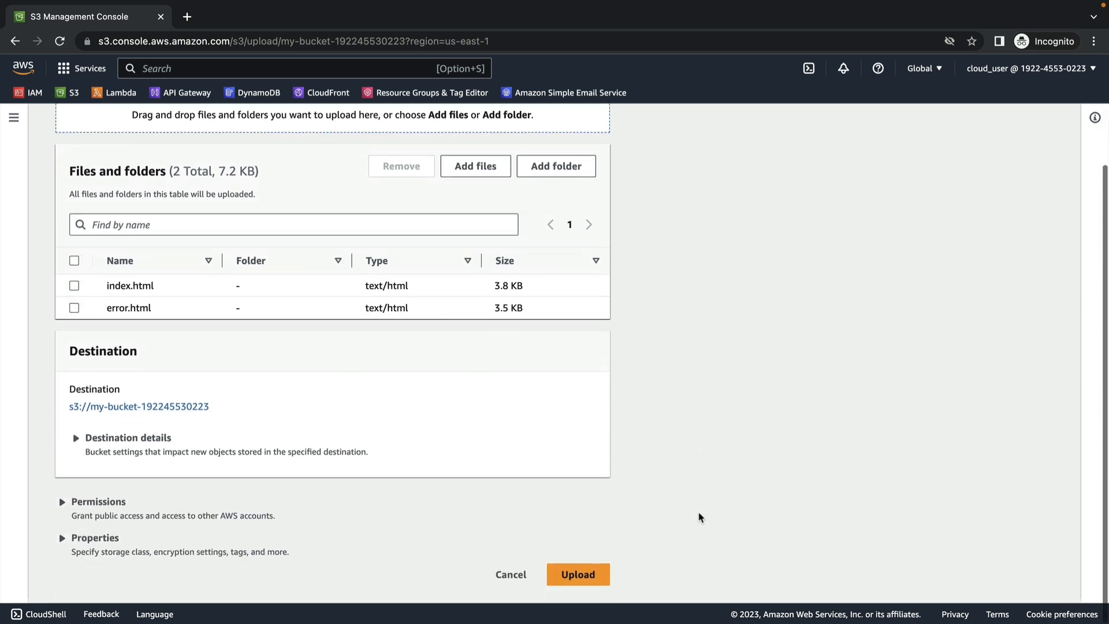
{"action": "left_click", "coordinate": [578, 578]}
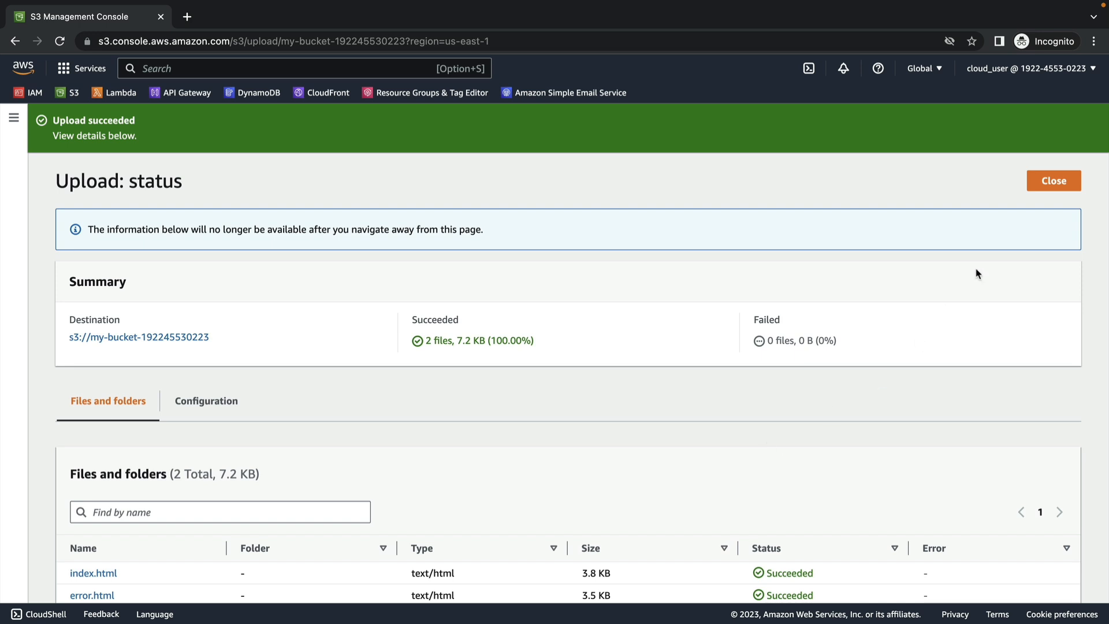
{"action": "left_click", "coordinate": [1051, 182]}
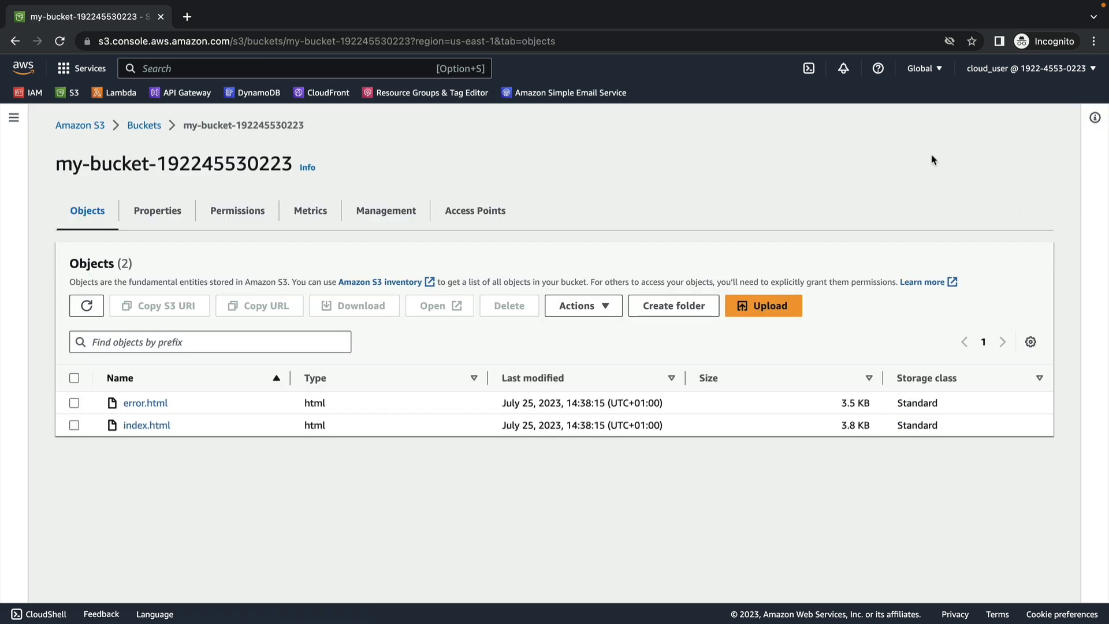
Open the bucket's static website hosting settings for editing and set static website hosting to Enable
{"action": "left_click", "coordinate": [162, 213]}
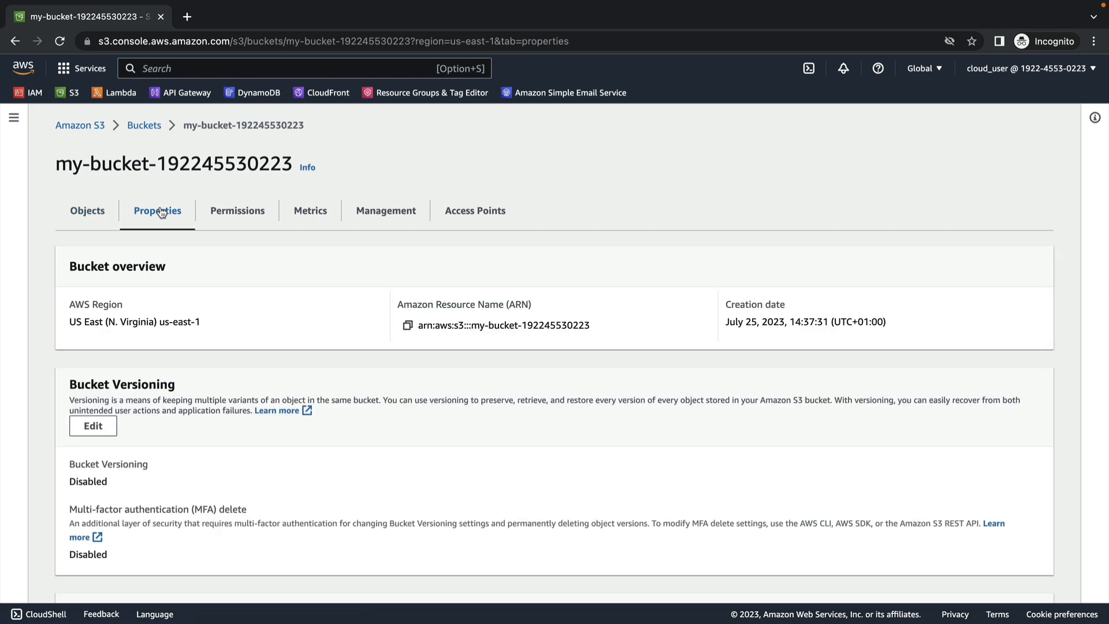
{"action": "scroll", "coordinate": [162, 213], "scroll_direction": "down", "scroll_amount": 15}
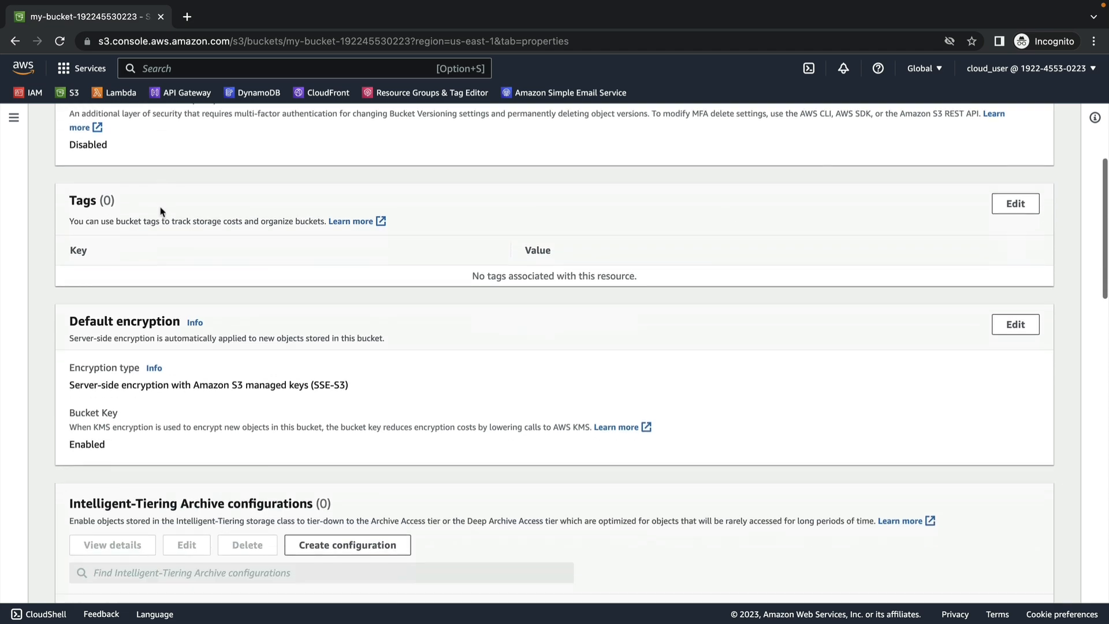
{"action": "scroll", "coordinate": [161, 213], "scroll_direction": "down", "scroll_amount": 15}
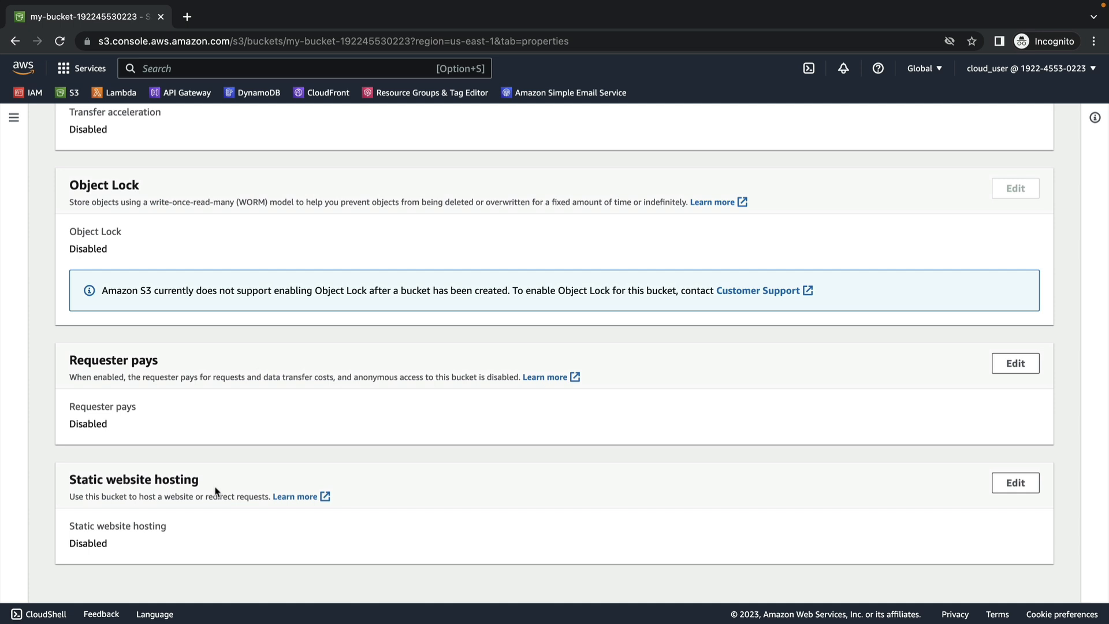
{"action": "left_click", "coordinate": [1015, 483]}
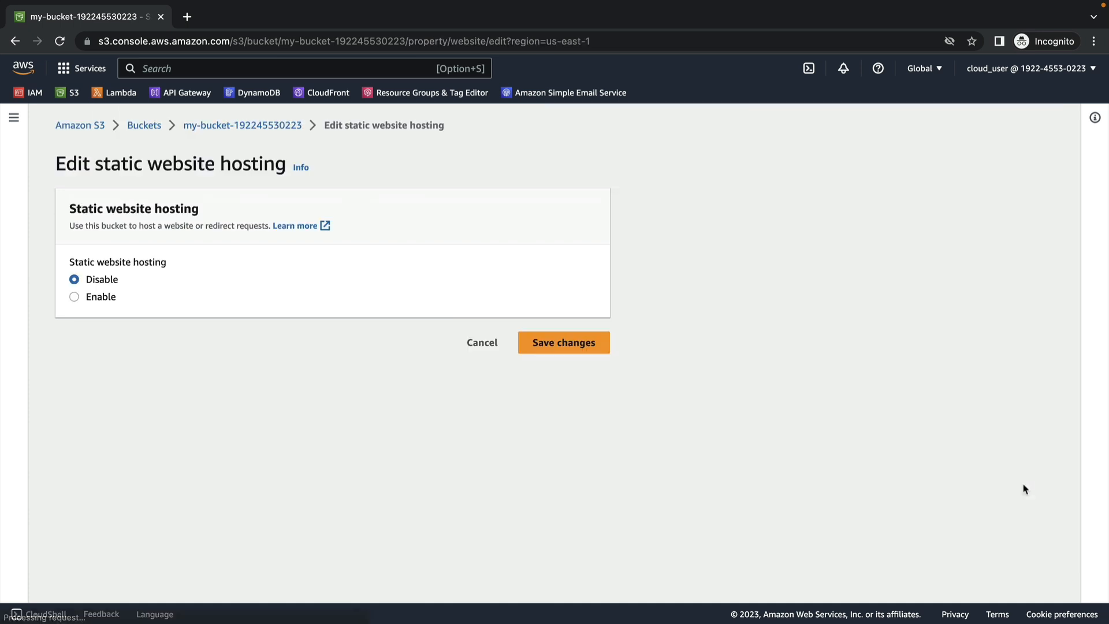
{"action": "left_click", "coordinate": [106, 304]}
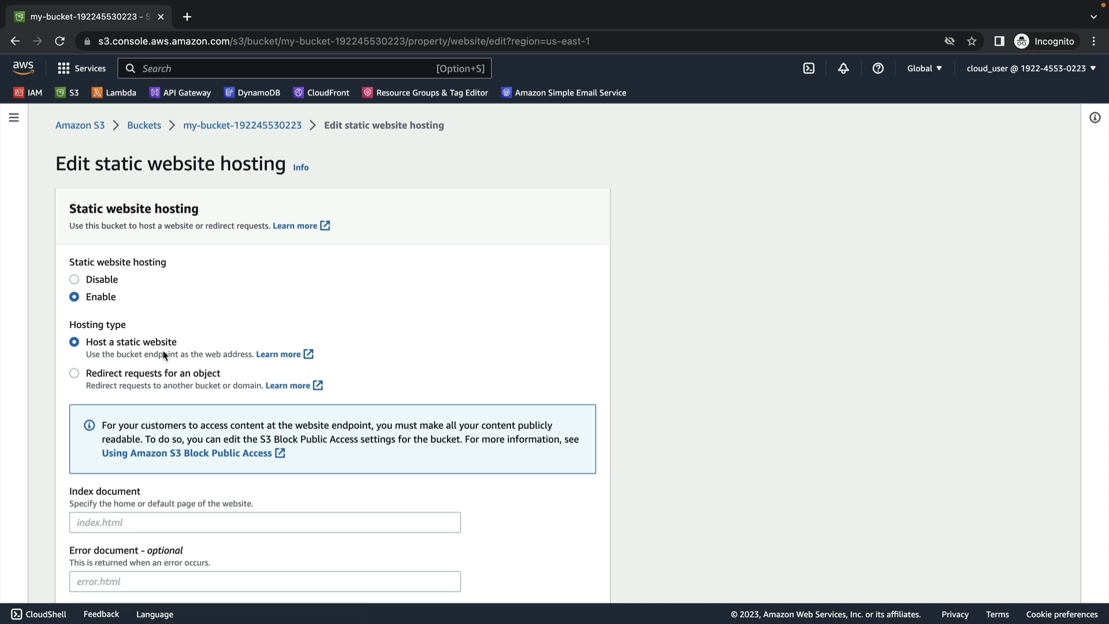
Set the index document to index.html and the error document to error.html, and save the static website hosting settings
{"action": "scroll", "coordinate": [165, 353], "scroll_direction": "down", "scroll_amount": 5}
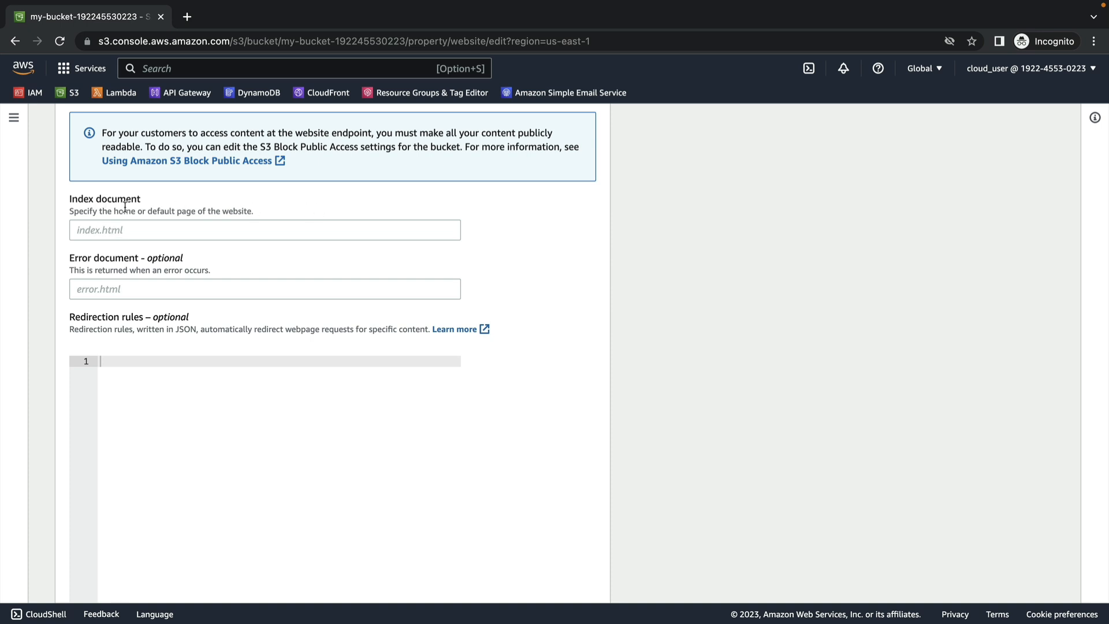
{"action": "left_click", "coordinate": [105, 229]}
{"action": "type", "text": "index.html"}
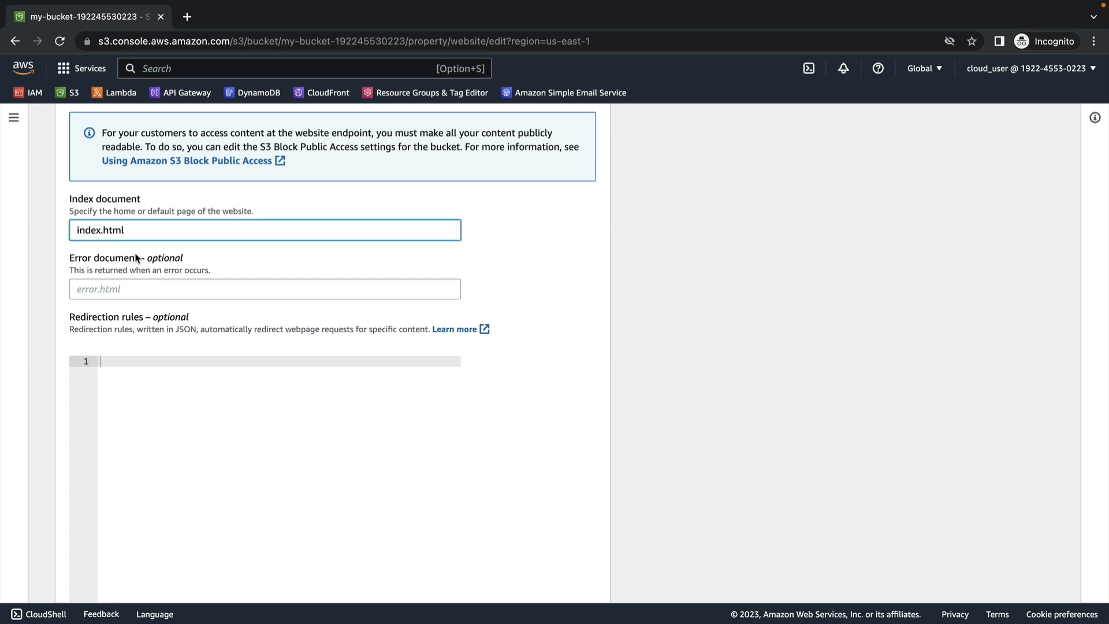
{"action": "key", "text": "Tab"}
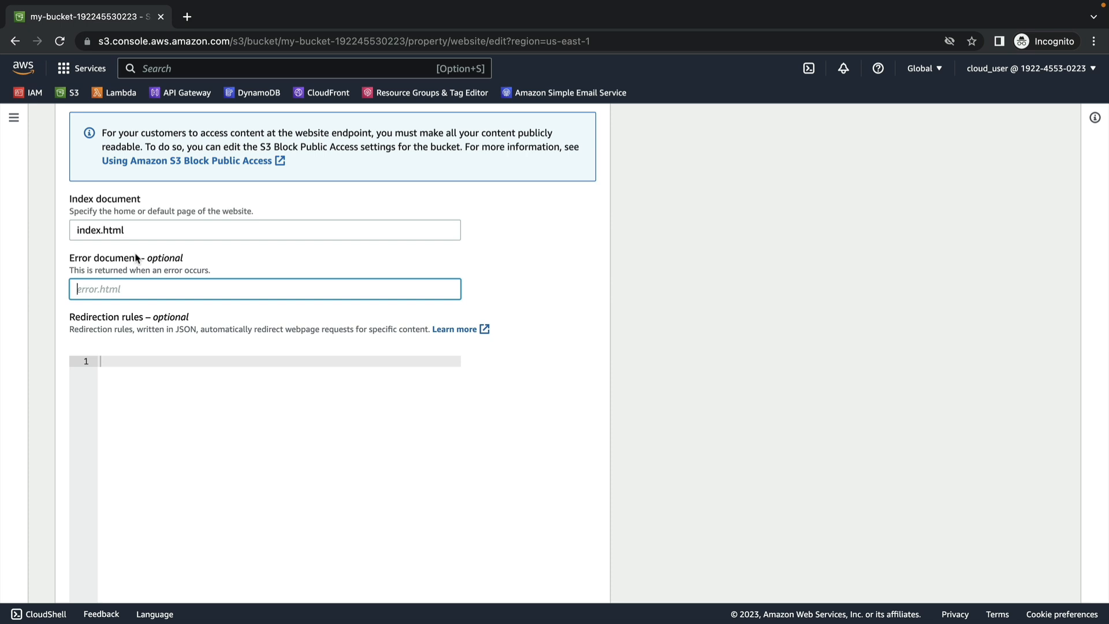
{"action": "type", "text": "error.html"}
{"action": "scroll", "coordinate": [333, 347], "scroll_direction": "down", "scroll_amount": 3}
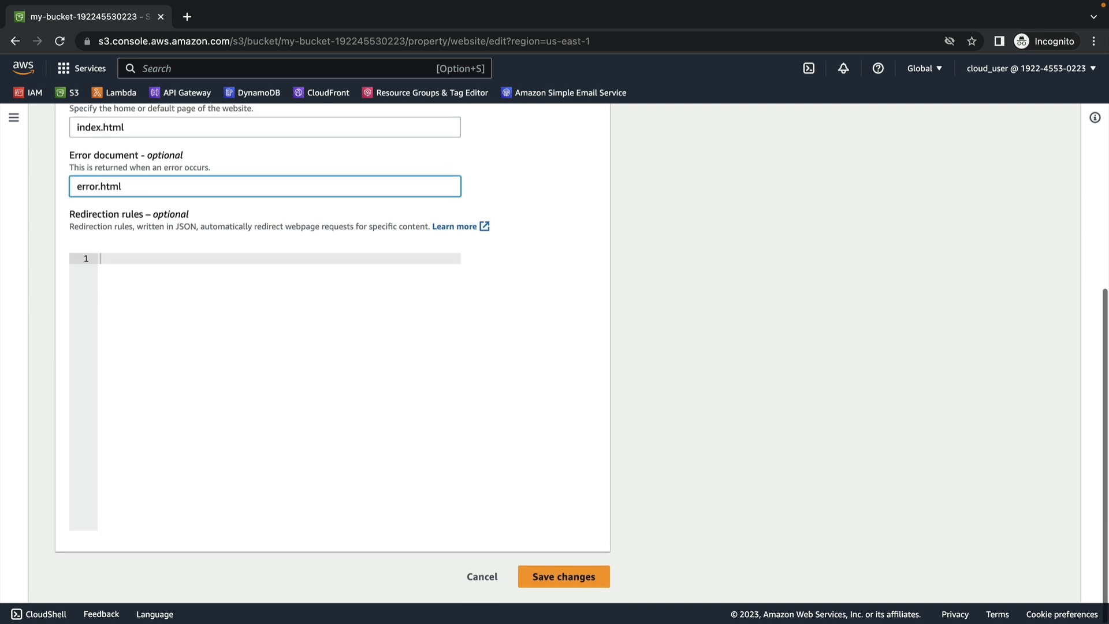
{"action": "left_click", "coordinate": [577, 579]}
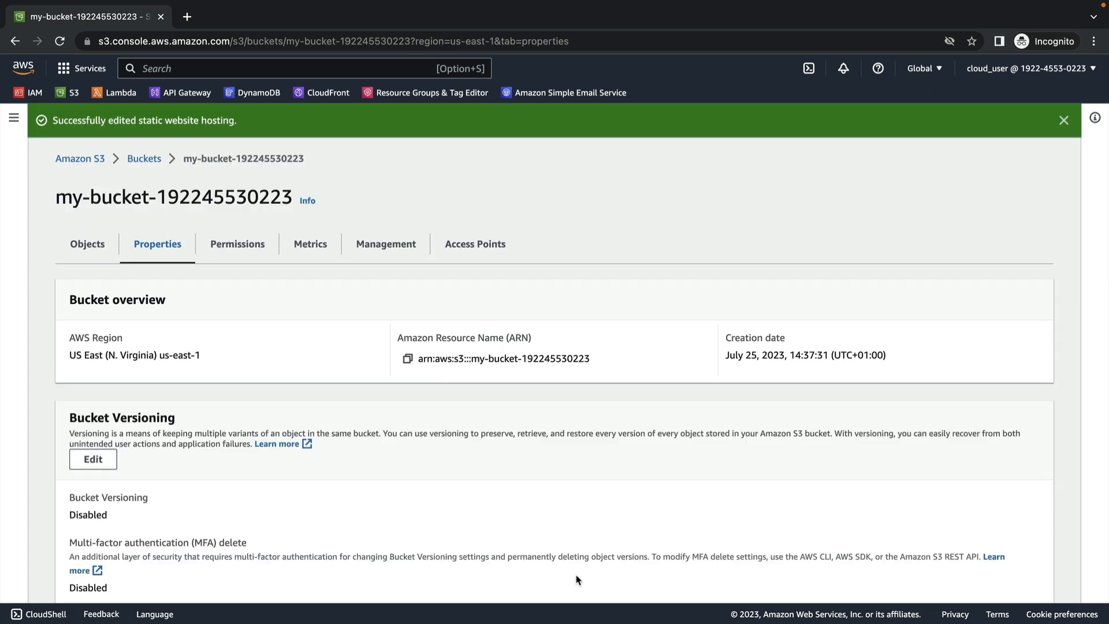
Open the bucket website endpoint link in a new browser tab and view the page it serves
{"action": "scroll", "coordinate": [578, 580], "scroll_direction": "down", "scroll_amount": 8}
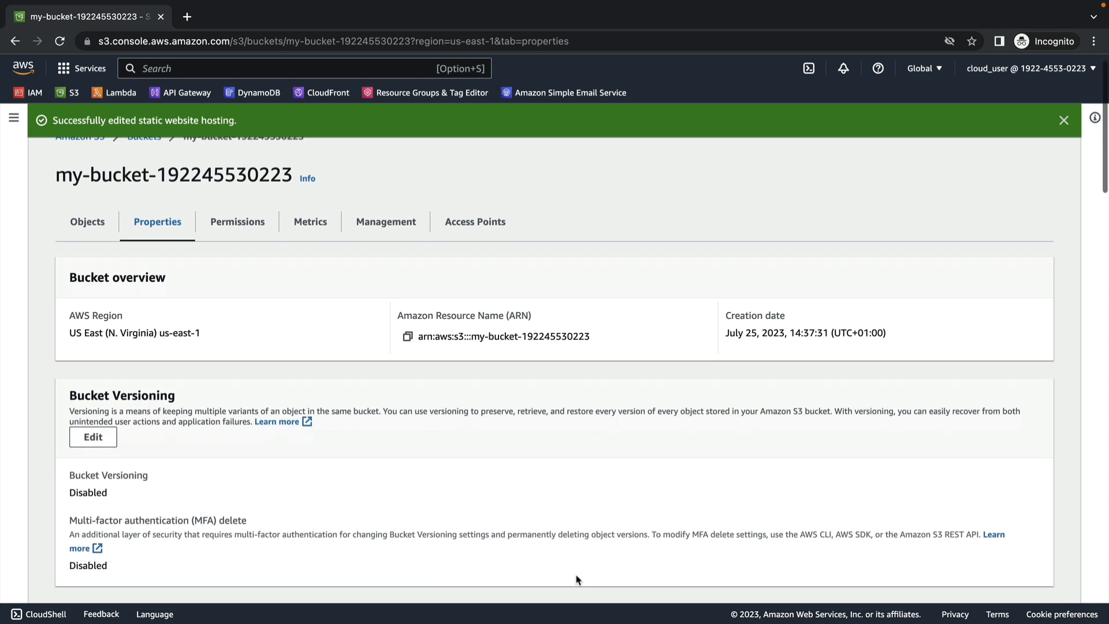
{"action": "scroll", "coordinate": [577, 580], "scroll_direction": "down", "scroll_amount": 15}
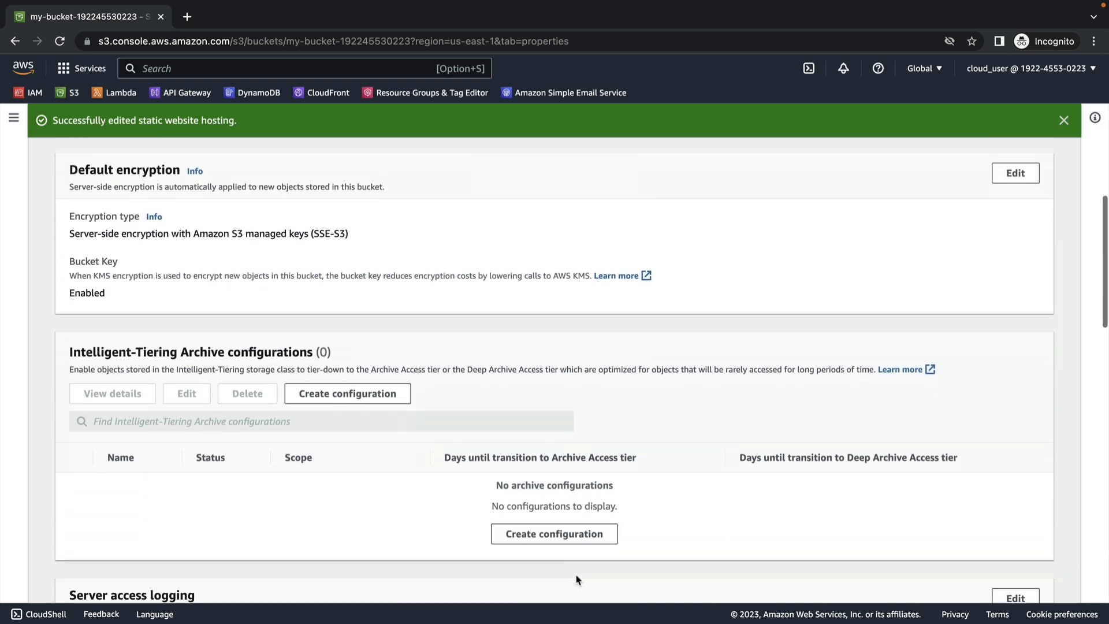
{"action": "scroll", "coordinate": [577, 579], "scroll_direction": "down", "scroll_amount": 8}
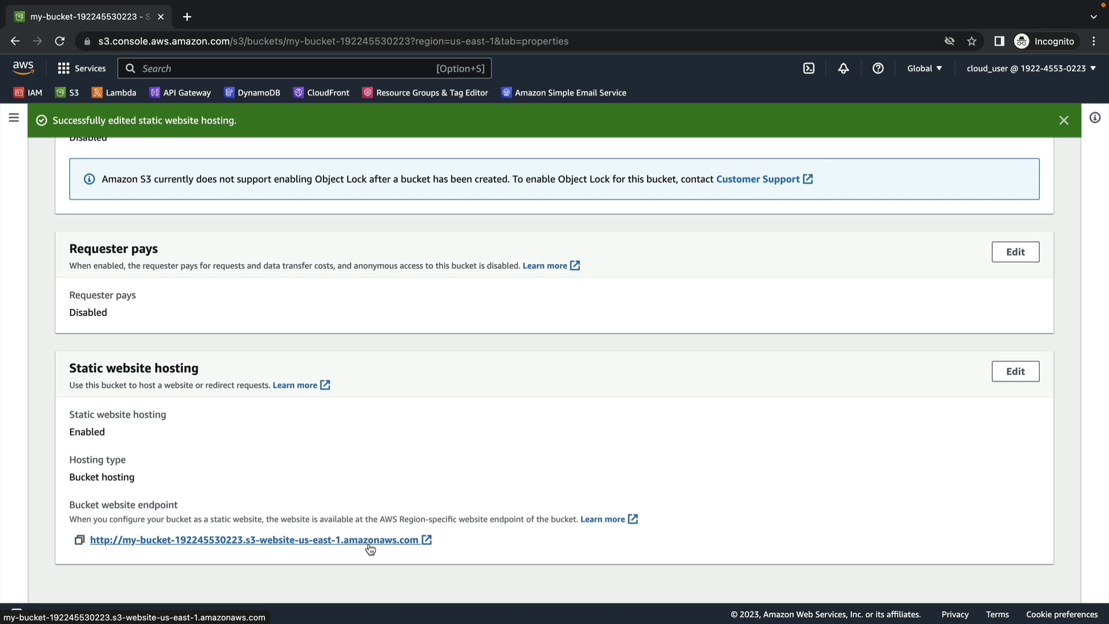
{"action": "right_click", "coordinate": [289, 540]}
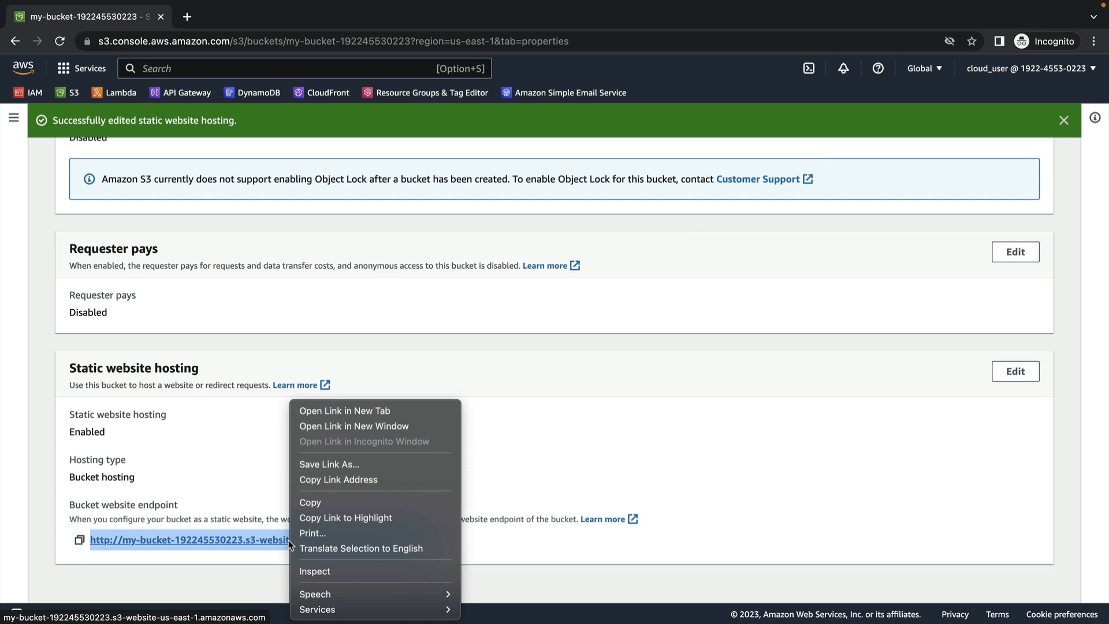
{"action": "left_click", "coordinate": [408, 414]}
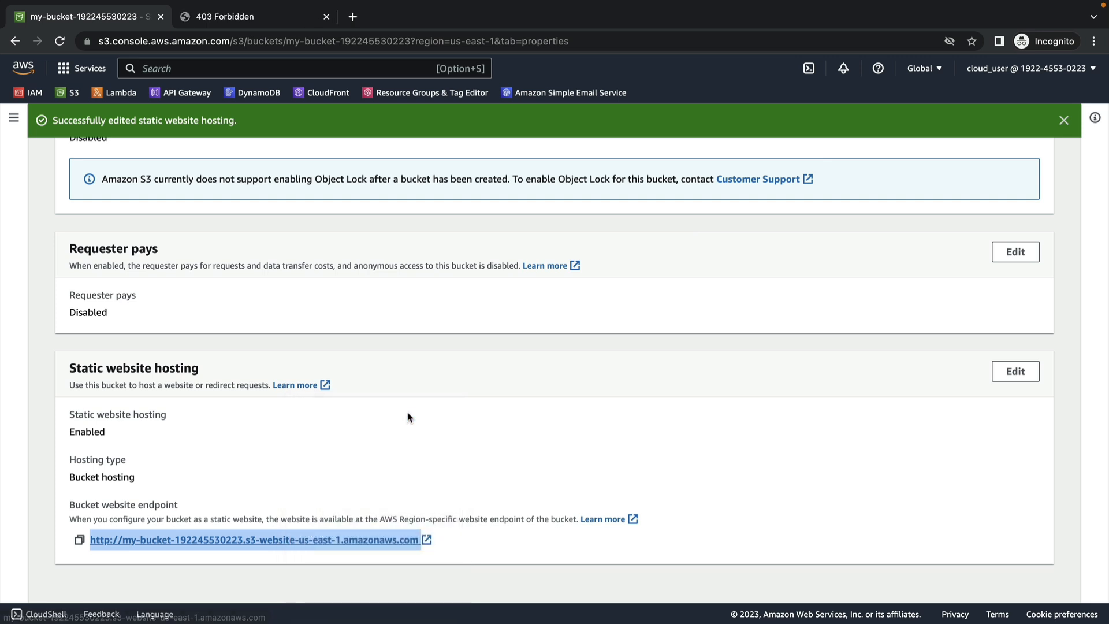
{"action": "left_click", "coordinate": [288, 19]}
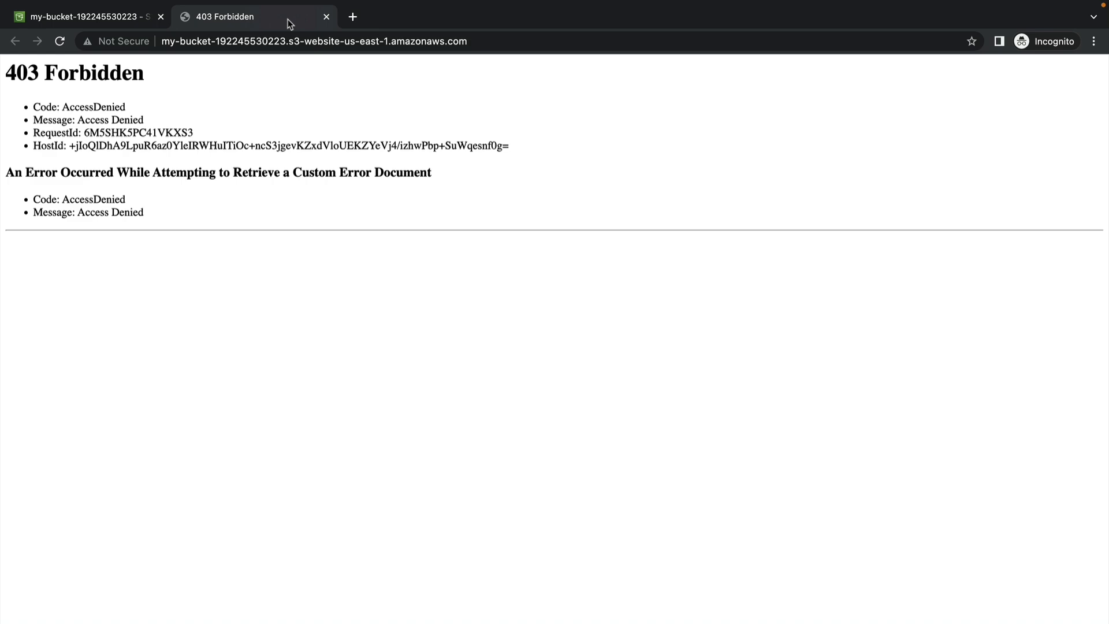
Return to the S3 console, open the bucket's policy for editing in its permissions, and copy the bucket ARN
{"action": "left_click", "coordinate": [127, 17]}
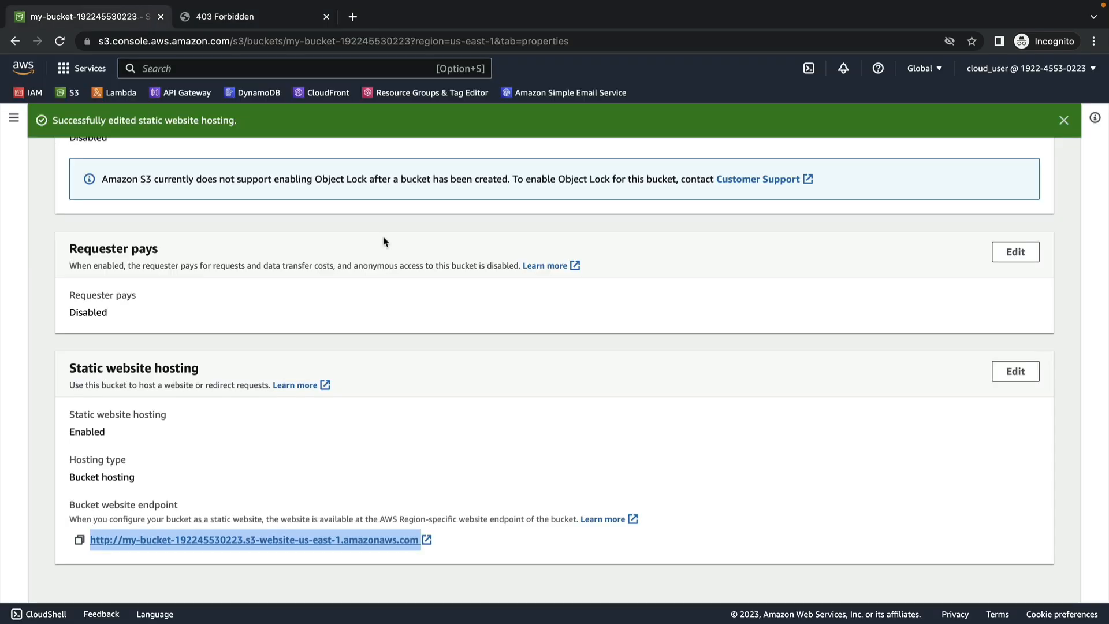
{"action": "scroll", "coordinate": [384, 241], "scroll_direction": "up", "scroll_amount": 20}
{"action": "scroll", "coordinate": [384, 242], "scroll_direction": "up", "scroll_amount": 5}
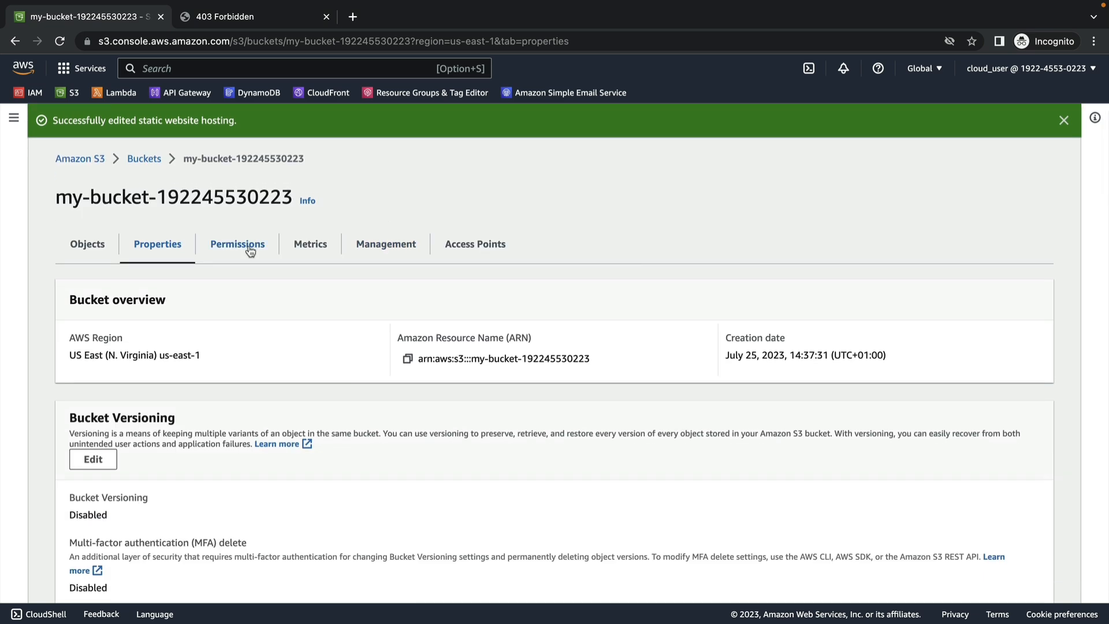
{"action": "left_click", "coordinate": [250, 252]}
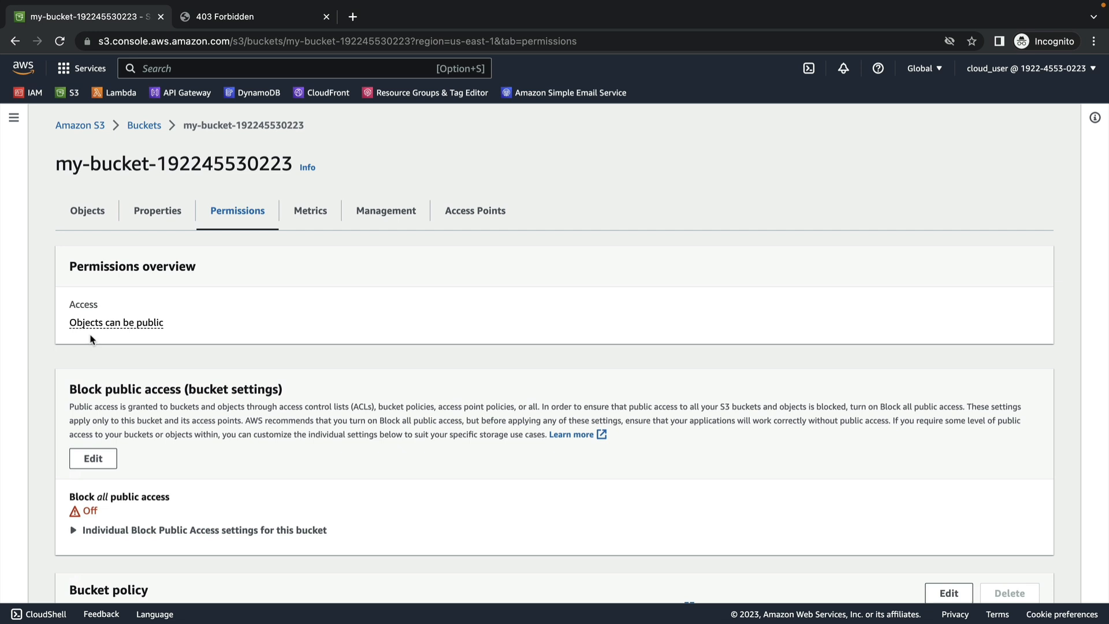
{"action": "scroll", "coordinate": [90, 340], "scroll_direction": "down", "scroll_amount": 6}
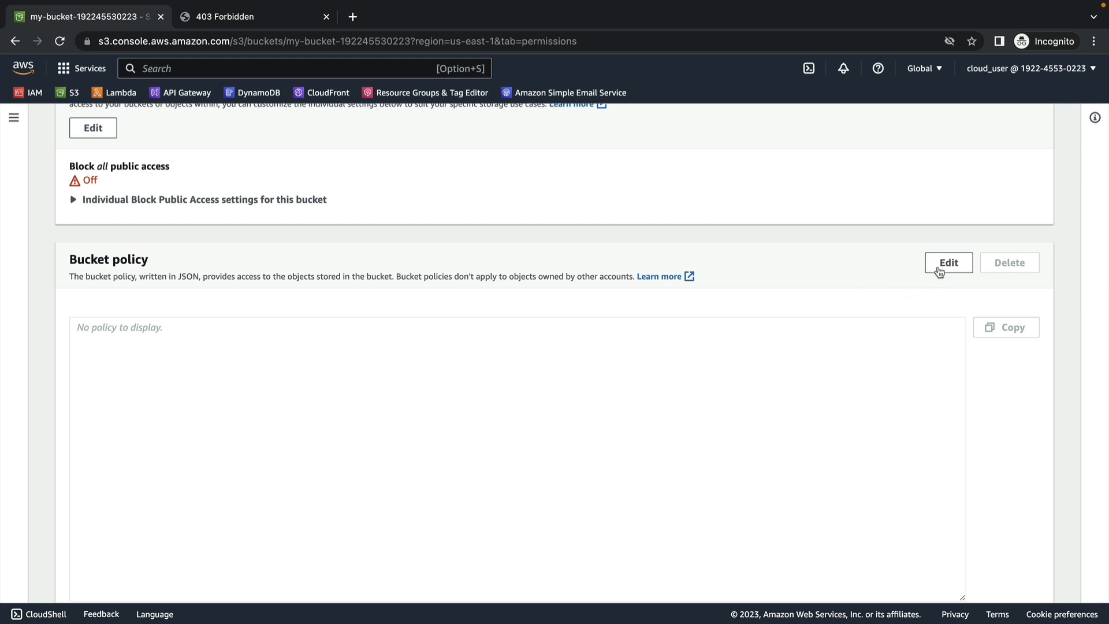
{"action": "left_click", "coordinate": [941, 268]}
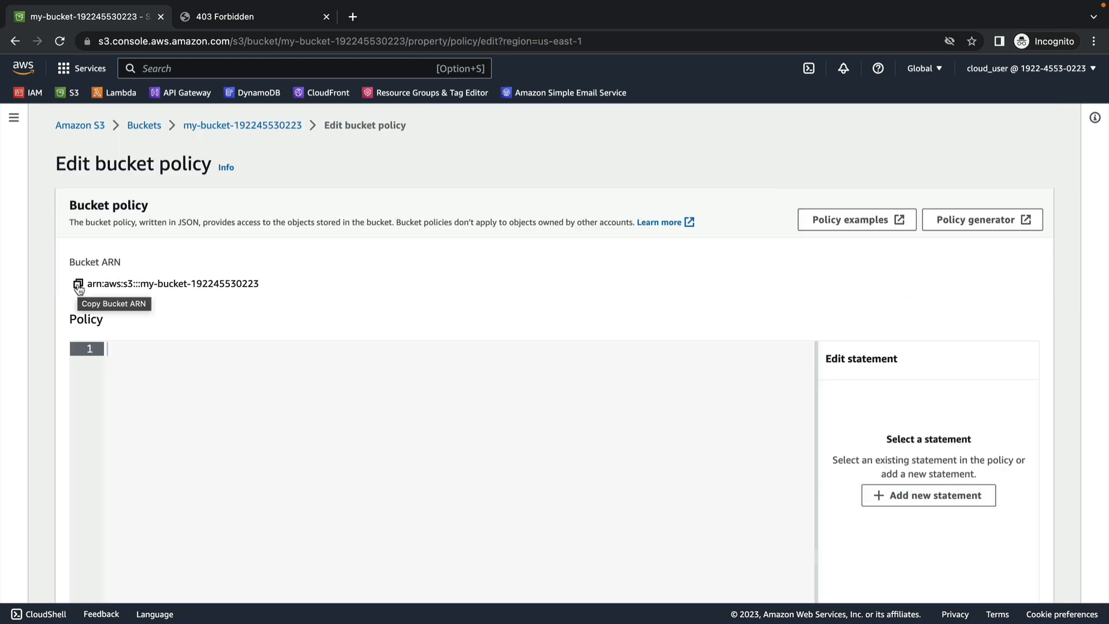
{"action": "left_click", "coordinate": [79, 286]}
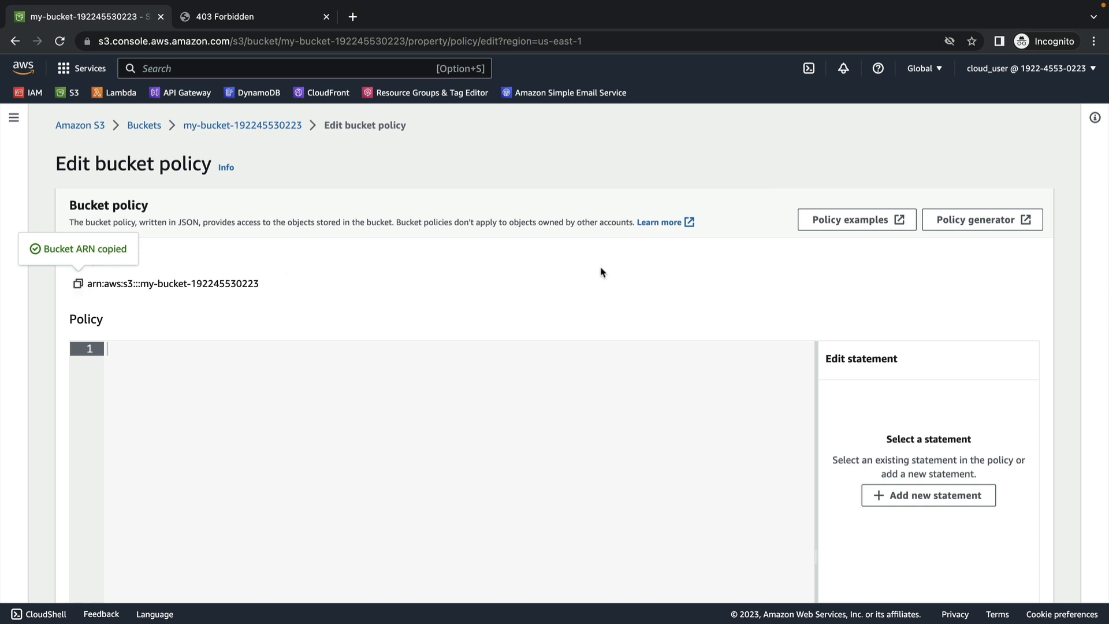
Open the AWS Policy Generator, set the policy type to S3 Bucket Policy, and enter * as the principal
{"action": "left_click", "coordinate": [949, 226]}
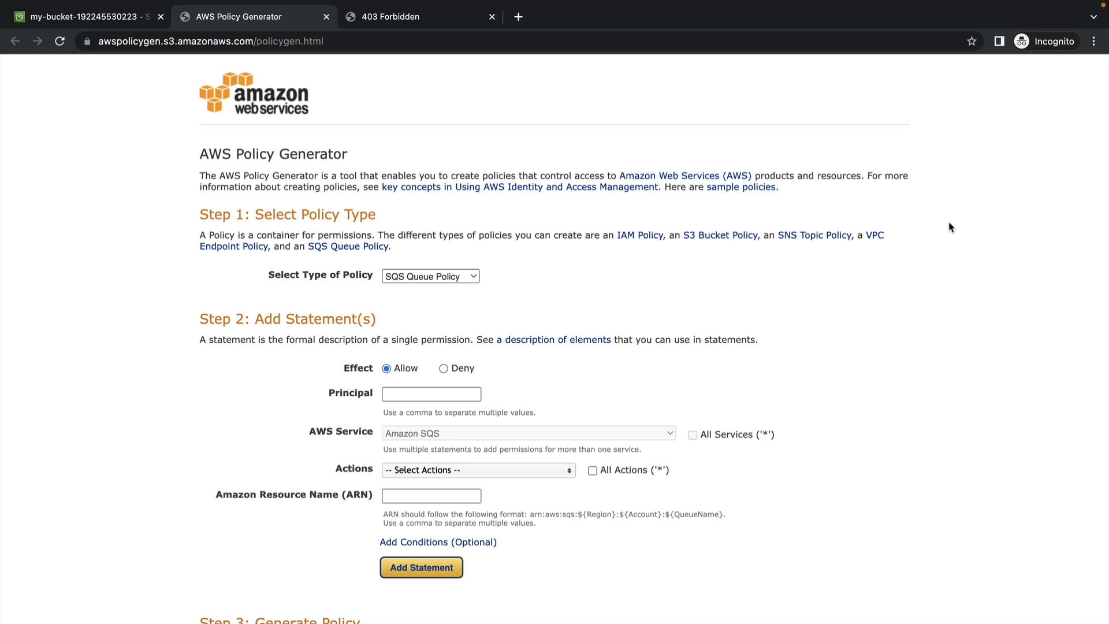
{"action": "left_click", "coordinate": [460, 278]}
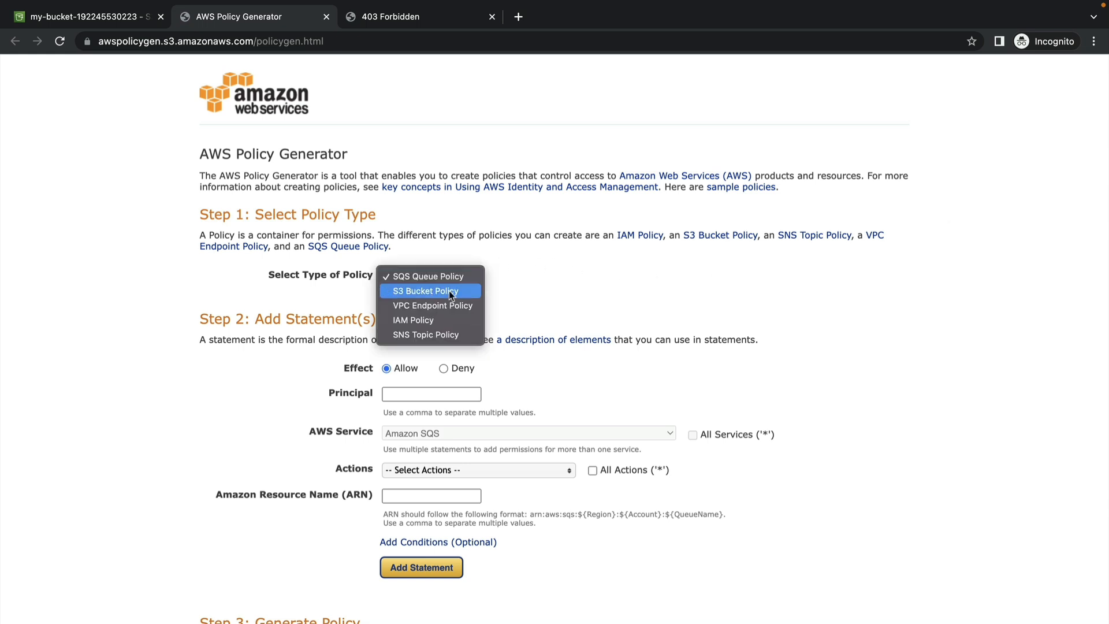
{"action": "left_click", "coordinate": [450, 293]}
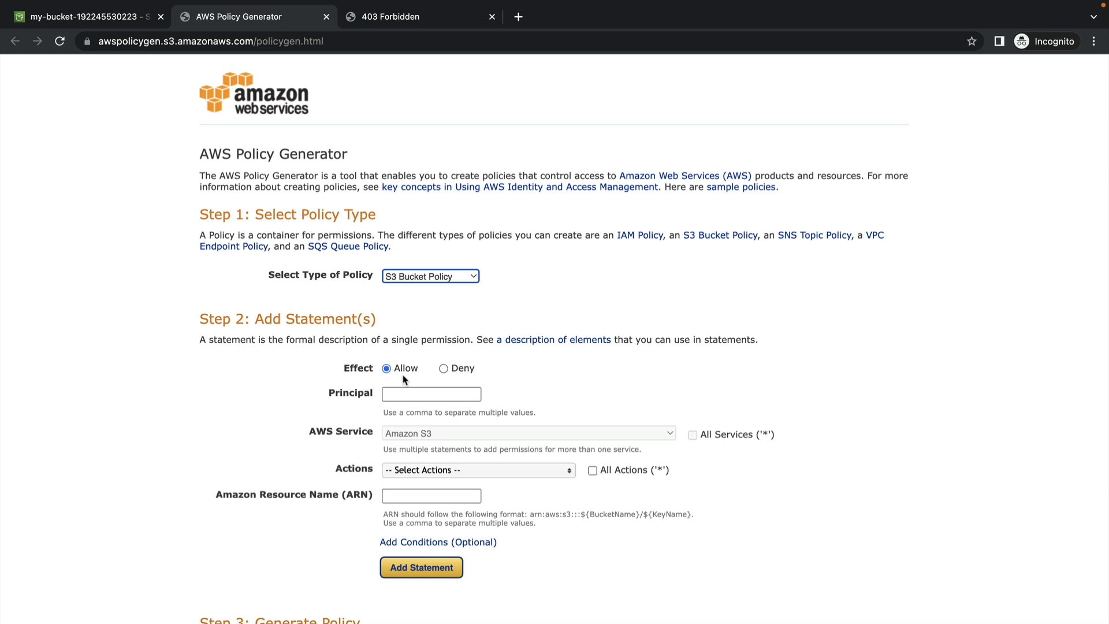
{"action": "left_click", "coordinate": [396, 395]}
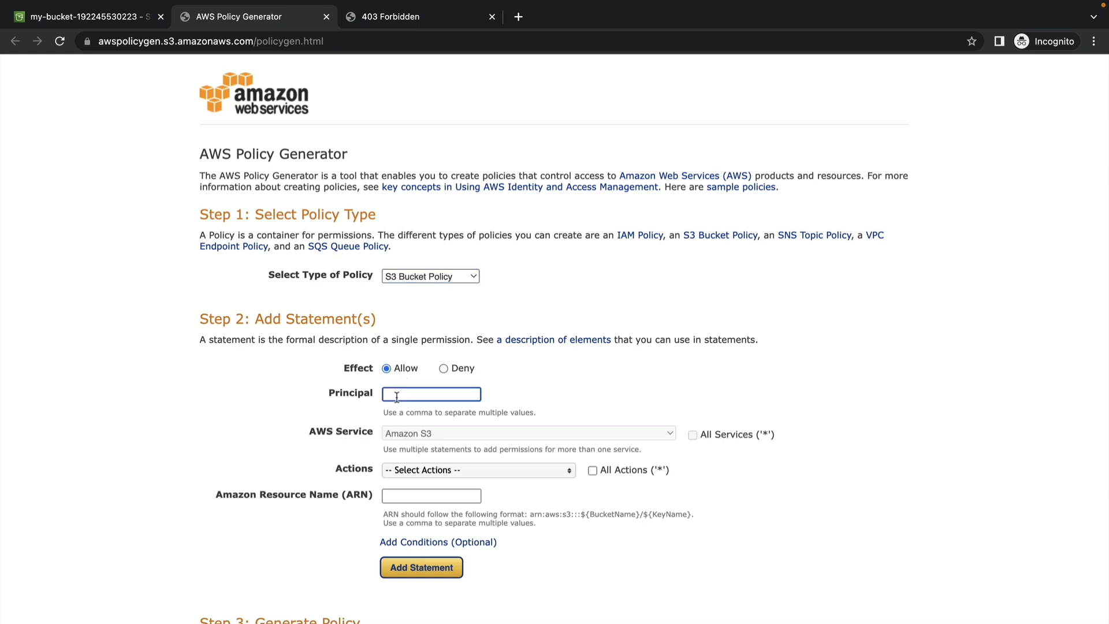
{"action": "type", "text": "*"}
{"action": "key", "text": "Return"}
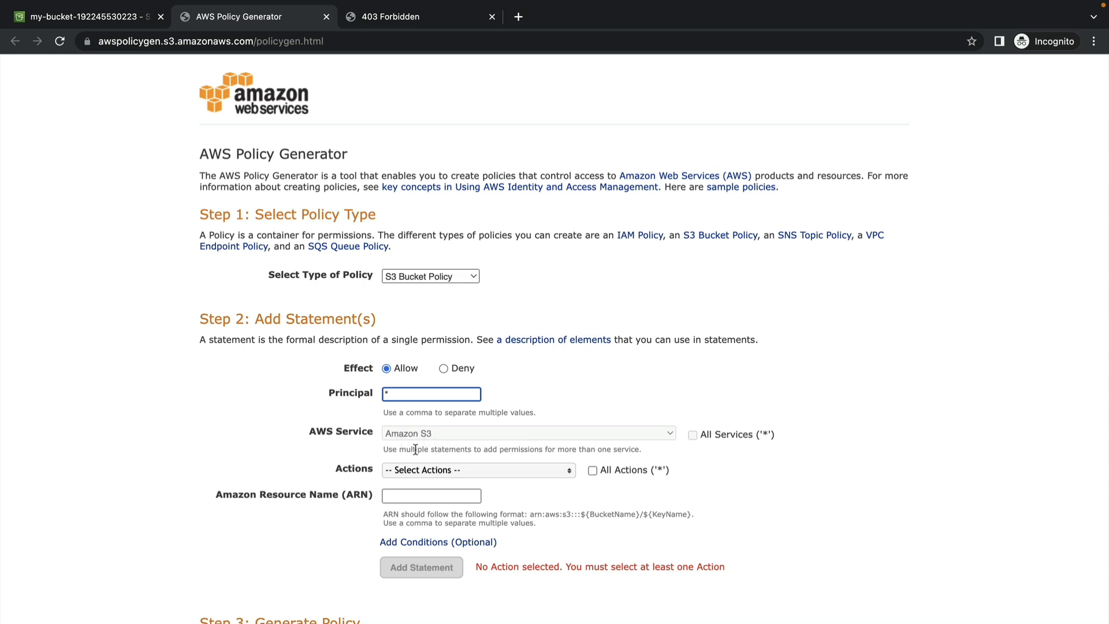
Select GetObject as the allowed action for the policy statement
{"action": "left_click", "coordinate": [550, 470]}
{"action": "scroll", "coordinate": [519, 536], "scroll_direction": "down", "scroll_amount": 5}
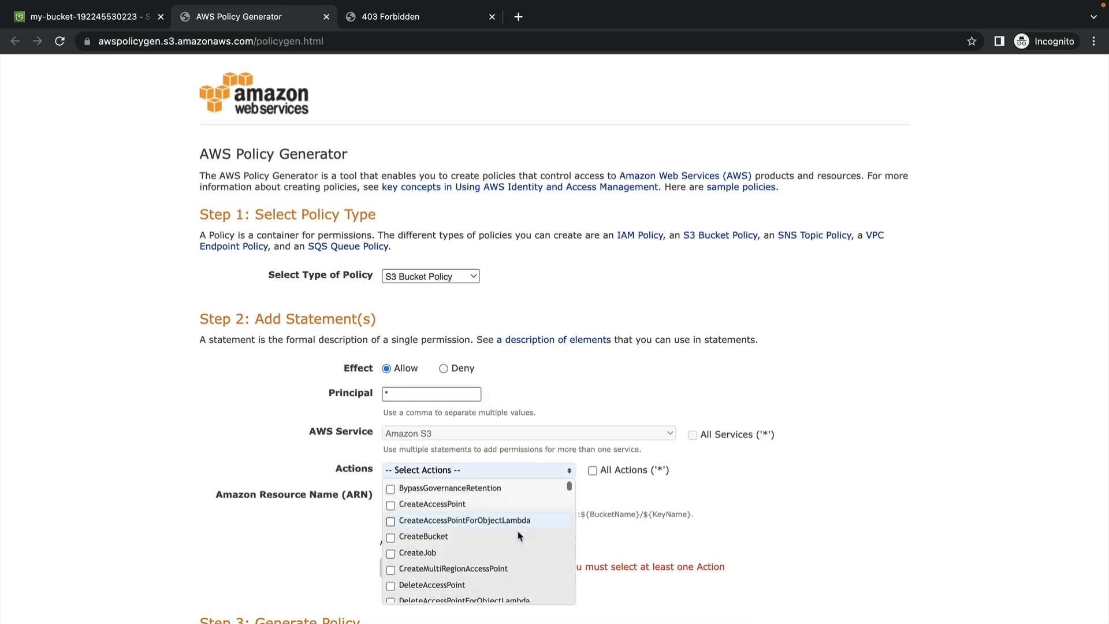
{"action": "scroll", "coordinate": [518, 536], "scroll_direction": "down", "scroll_amount": 8}
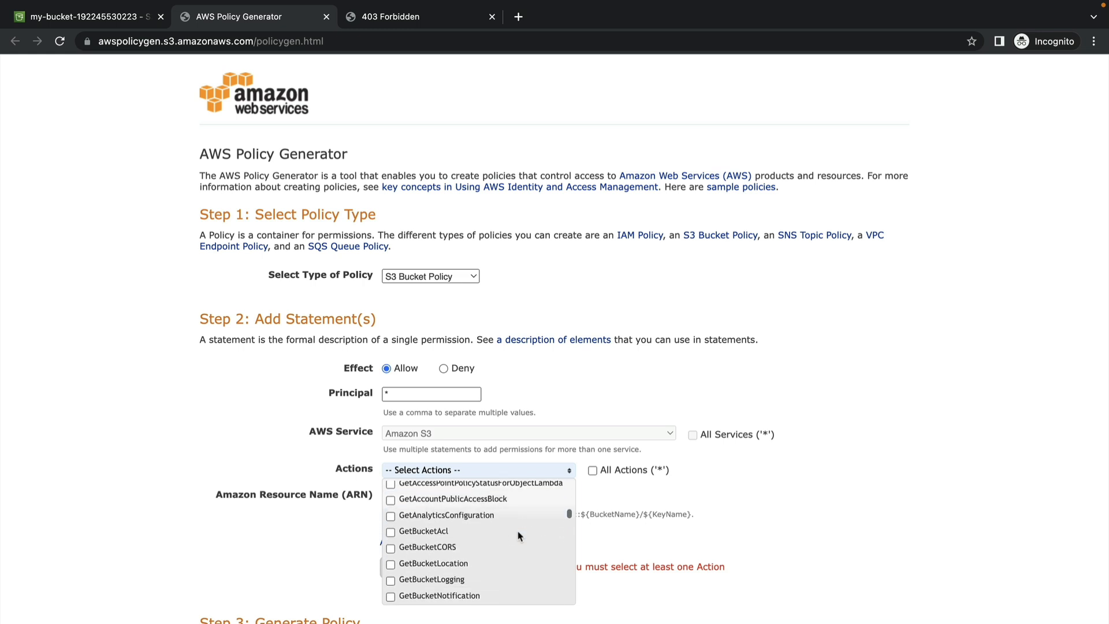
{"action": "scroll", "coordinate": [519, 536], "scroll_direction": "down", "scroll_amount": 8}
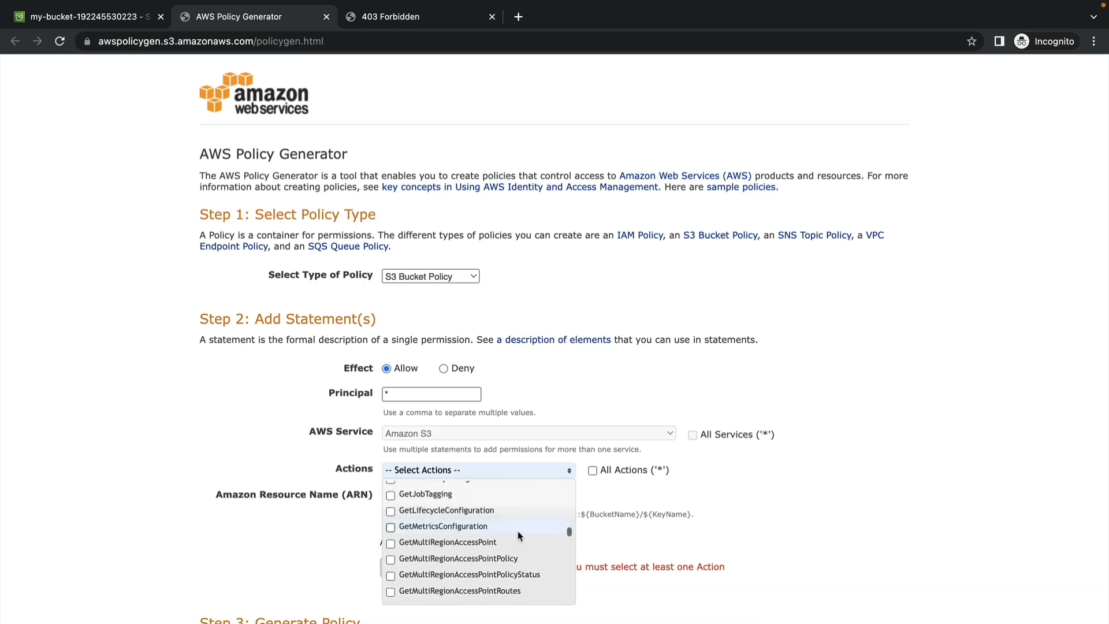
{"action": "scroll", "coordinate": [518, 531], "scroll_direction": "down", "scroll_amount": 1}
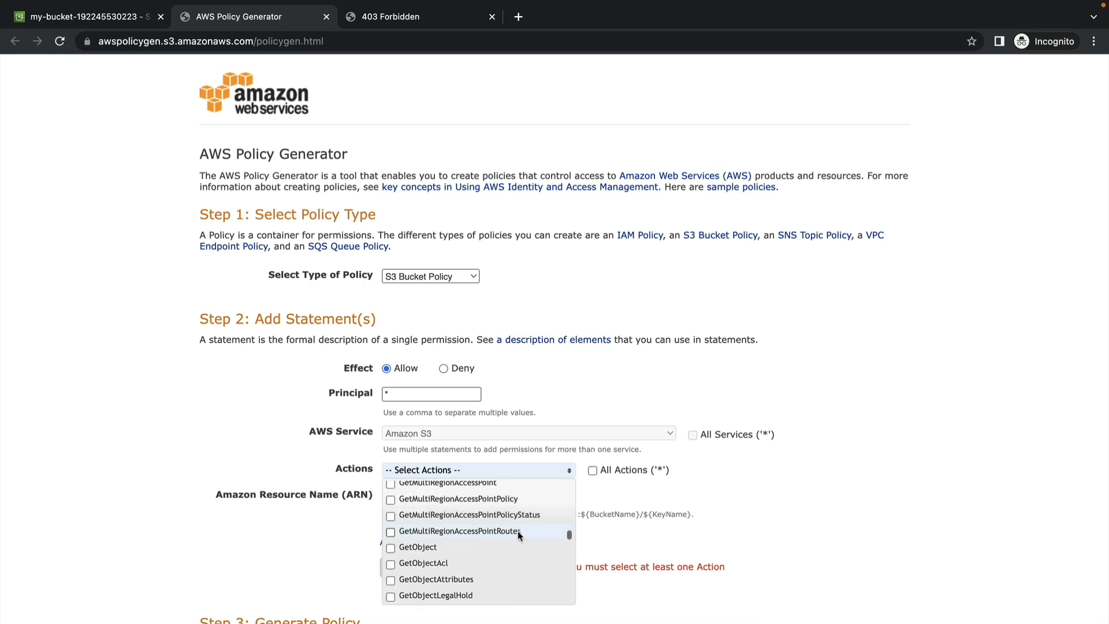
{"action": "left_click", "coordinate": [391, 548]}
{"action": "left_click", "coordinate": [787, 537]}
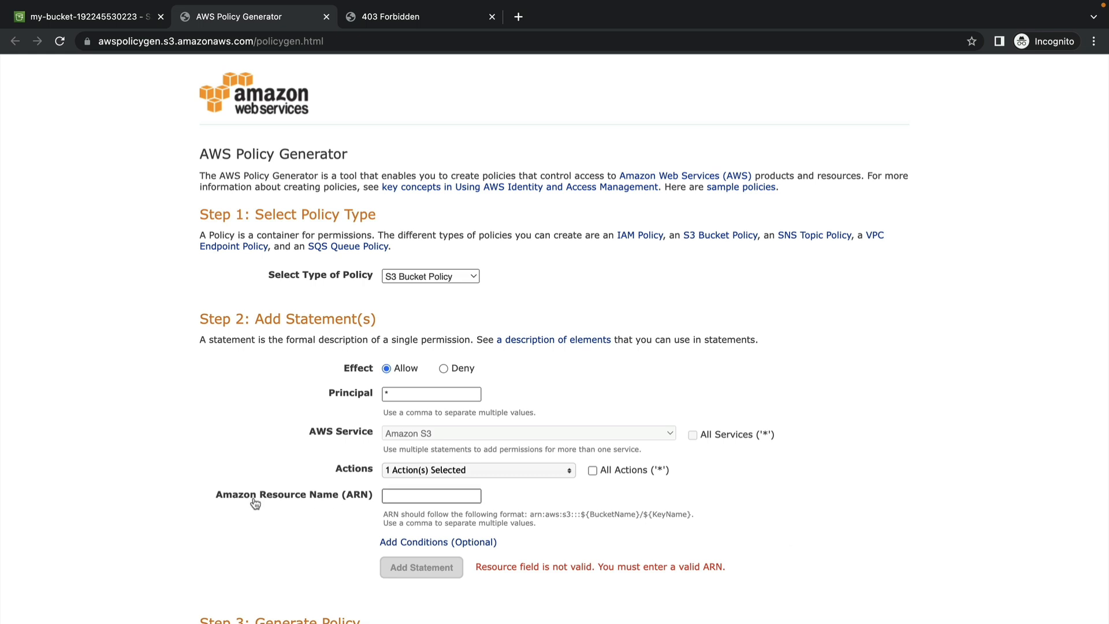
Enter the copied bucket ARN followed by /* as the resource, and add the statement to the policy
{"action": "left_click", "coordinate": [395, 497]}
{"action": "key", "text": "super+v"}
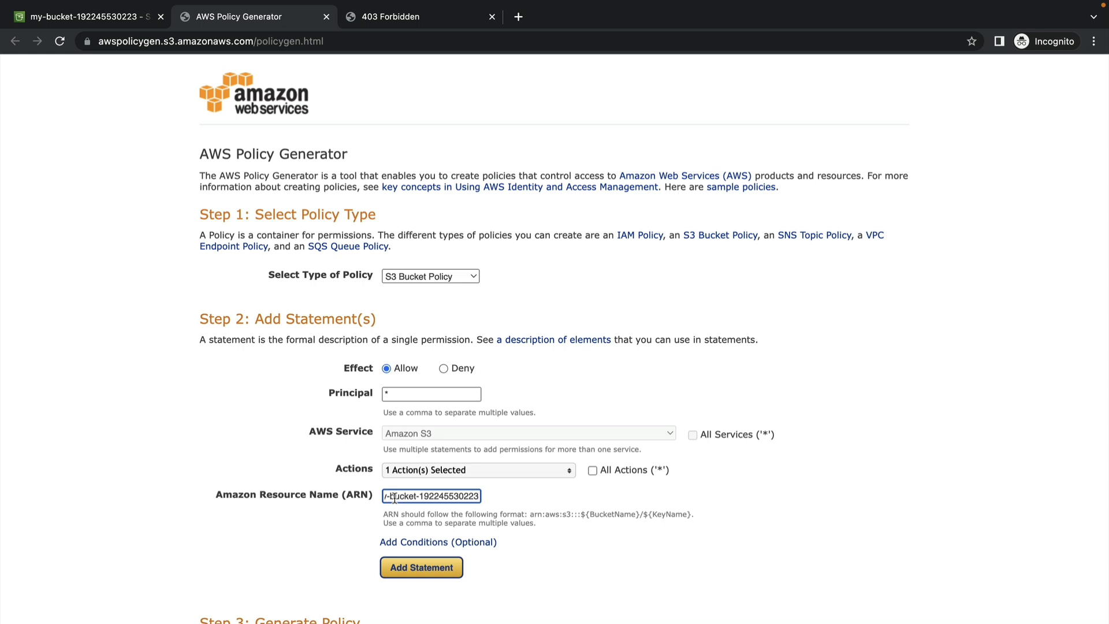
{"action": "type", "text": "/*"}
{"action": "scroll", "coordinate": [468, 433], "scroll_direction": "down", "scroll_amount": 3}
{"action": "left_click", "coordinate": [505, 392]}
{"action": "scroll", "coordinate": [446, 397], "scroll_direction": "down", "scroll_amount": 2}
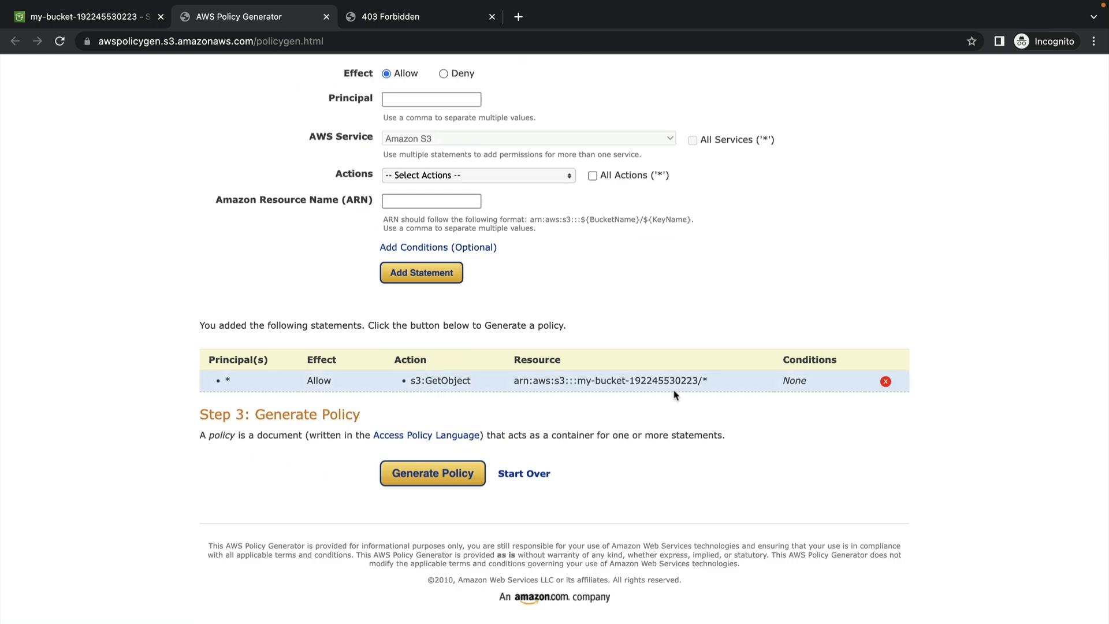
Generate the policy and copy the entire policy JSON document
{"action": "left_click", "coordinate": [448, 472]}
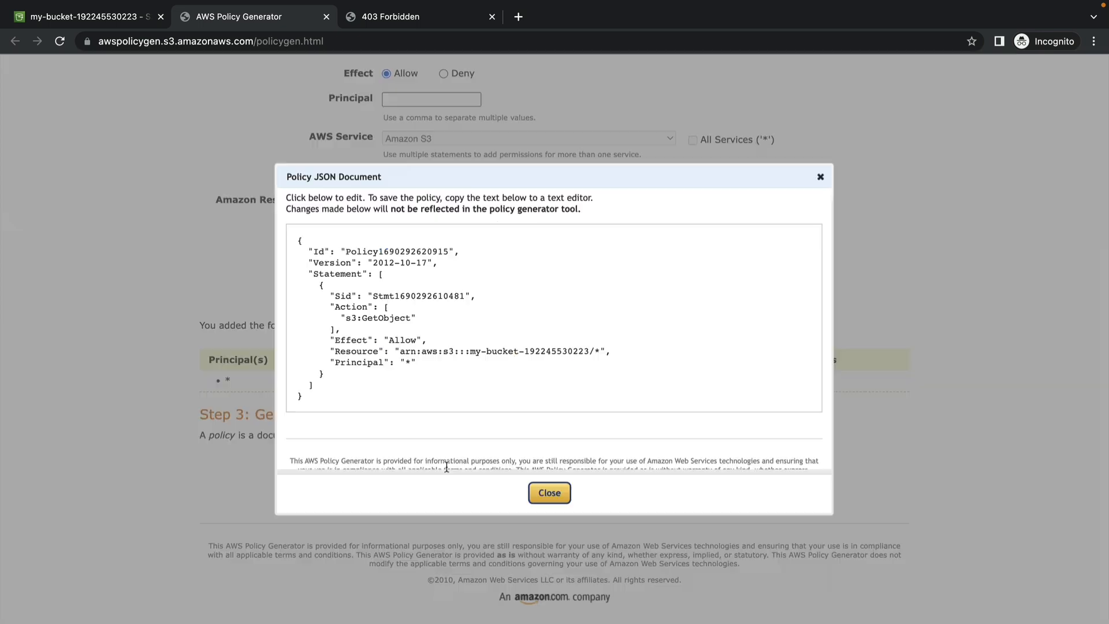
{"action": "left_click", "coordinate": [318, 404]}
{"action": "key", "text": "super+a"}
{"action": "key", "text": "super+c"}
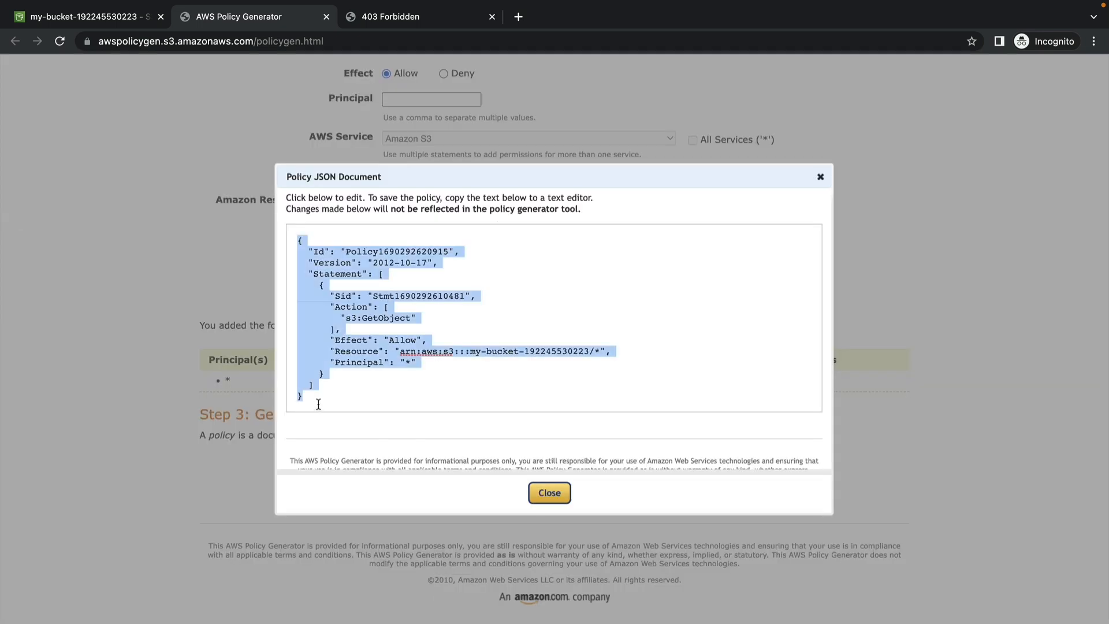
Paste the copied JSON into the bucket policy editor in the S3 console, save the changes, and reload the bucket page
{"action": "left_click", "coordinate": [117, 20]}
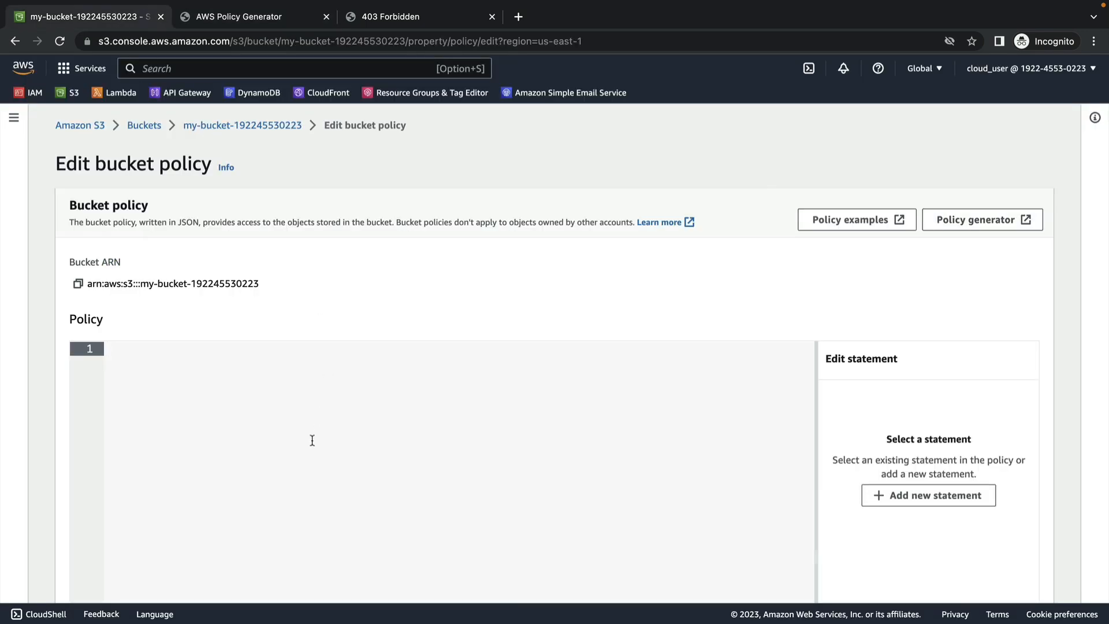
{"action": "key", "text": "super+v"}
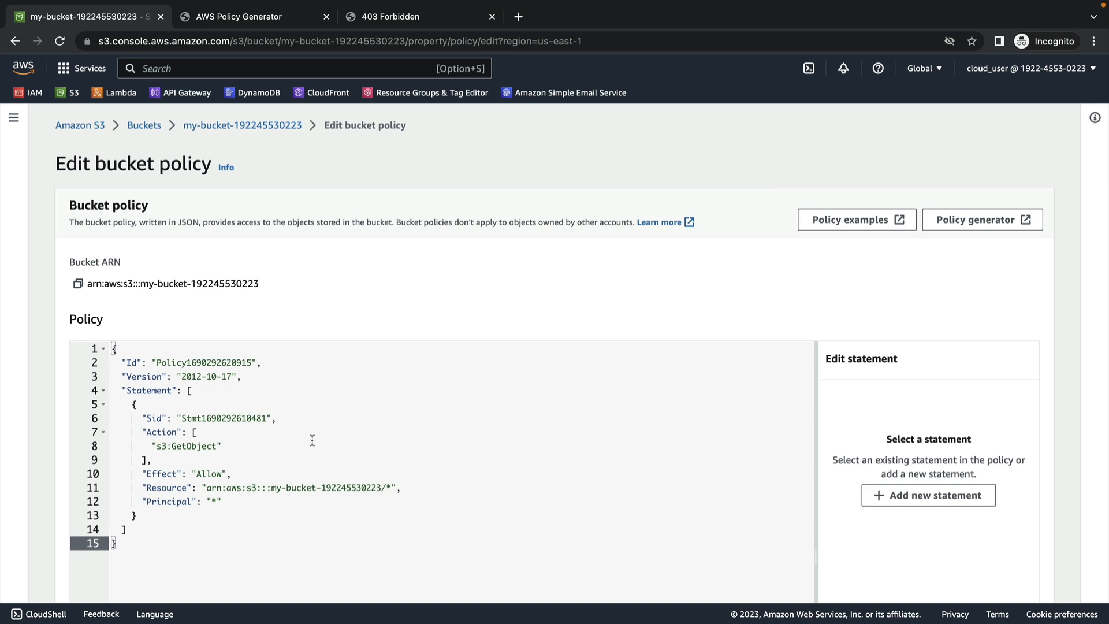
{"action": "scroll", "coordinate": [312, 440], "scroll_direction": "down", "scroll_amount": 7}
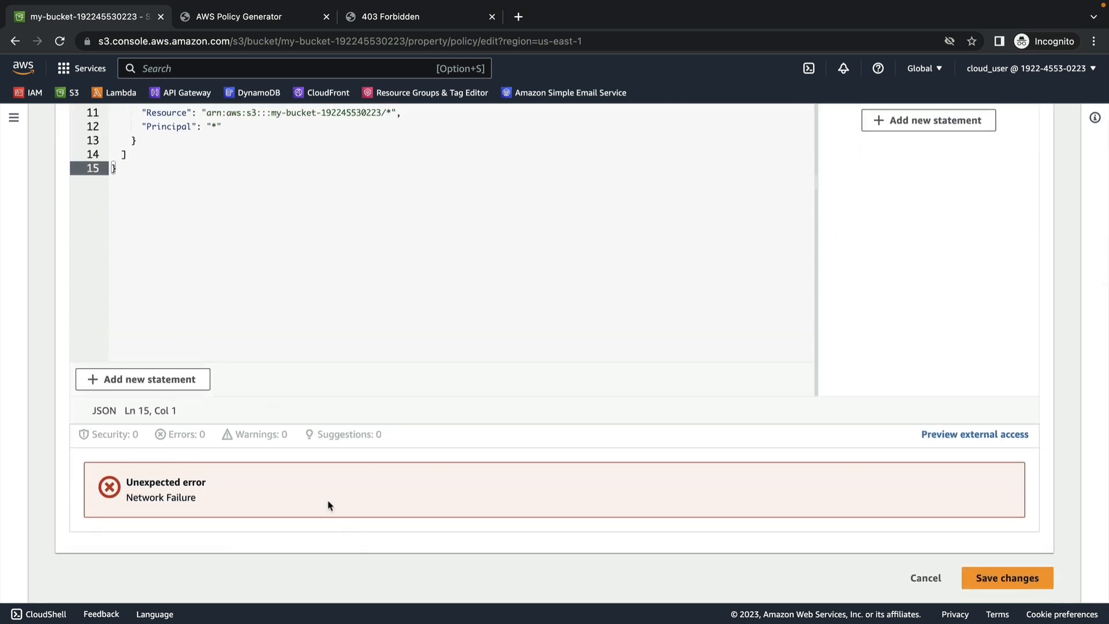
{"action": "left_click", "coordinate": [1037, 593]}
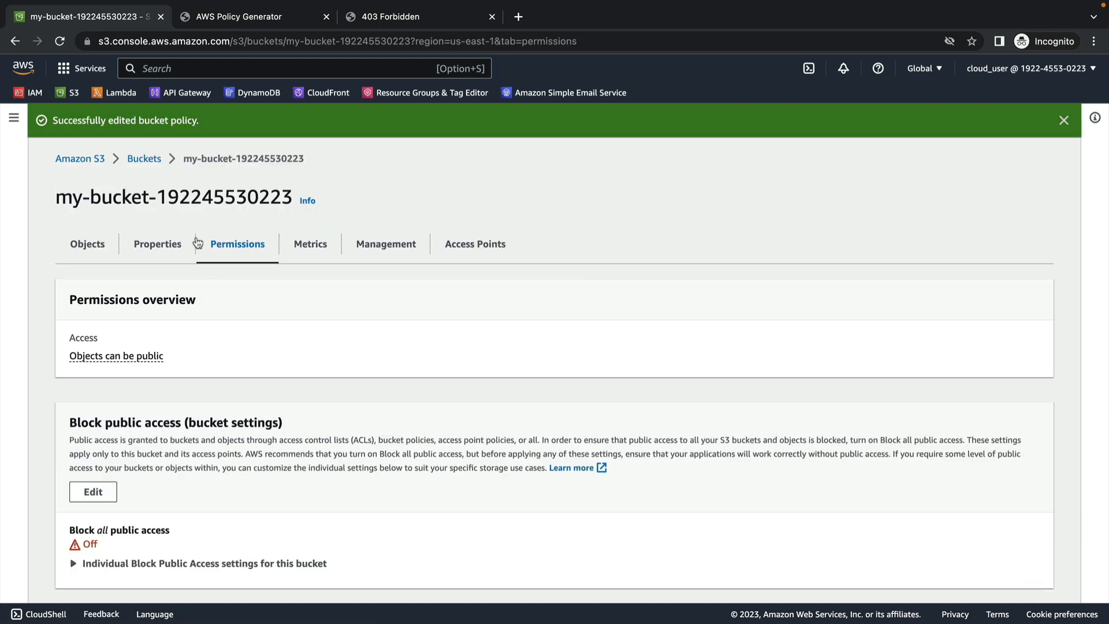
{"action": "left_click", "coordinate": [60, 43]}
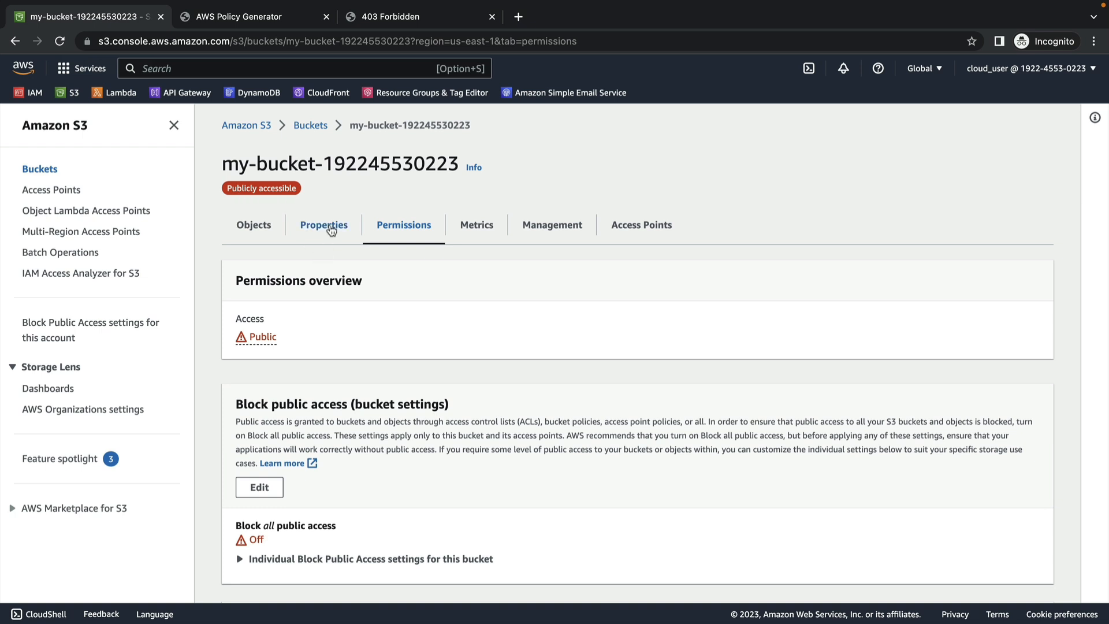
Open the bucket website endpoint from the static website hosting properties and view the page it serves
{"action": "left_click", "coordinate": [330, 229]}
{"action": "scroll", "coordinate": [510, 449], "scroll_direction": "down", "scroll_amount": 15}
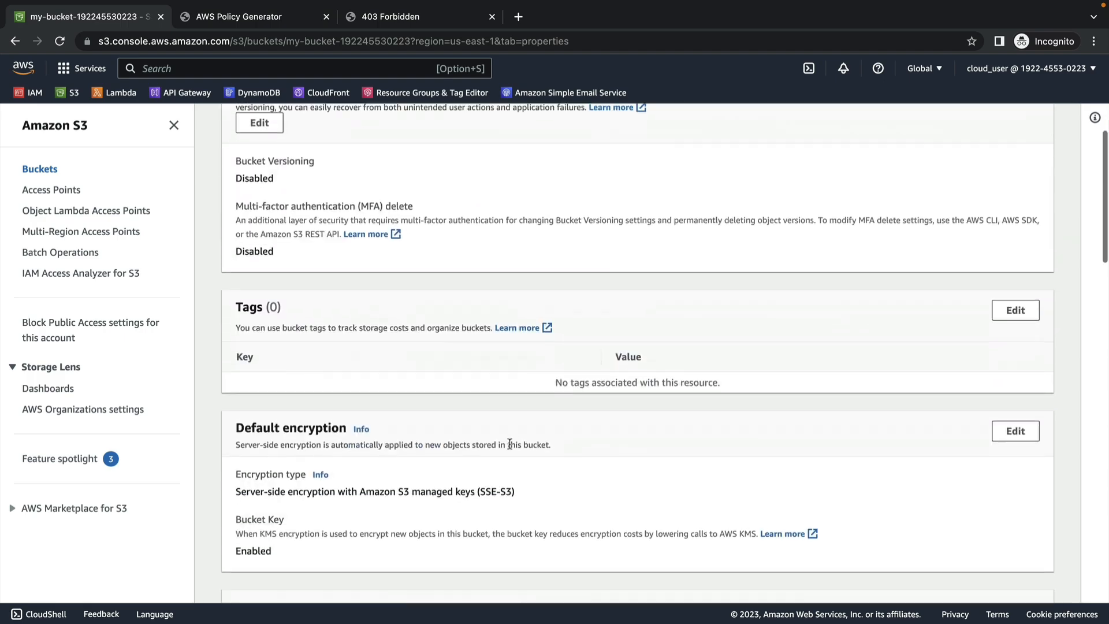
{"action": "scroll", "coordinate": [511, 449], "scroll_direction": "down", "scroll_amount": 10}
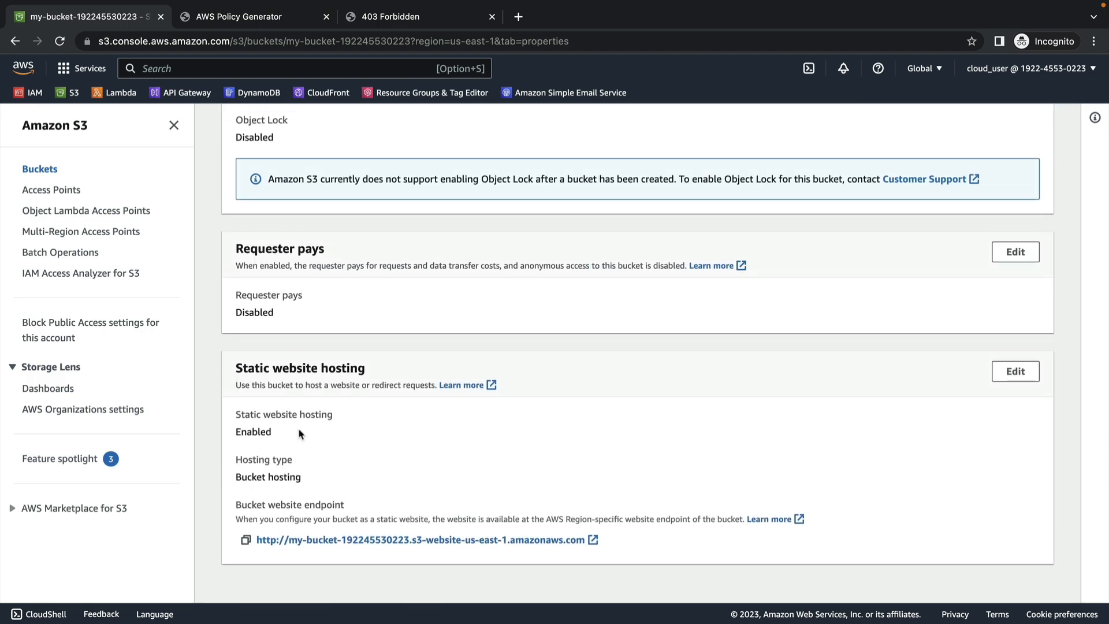
{"action": "left_click", "coordinate": [435, 541]}
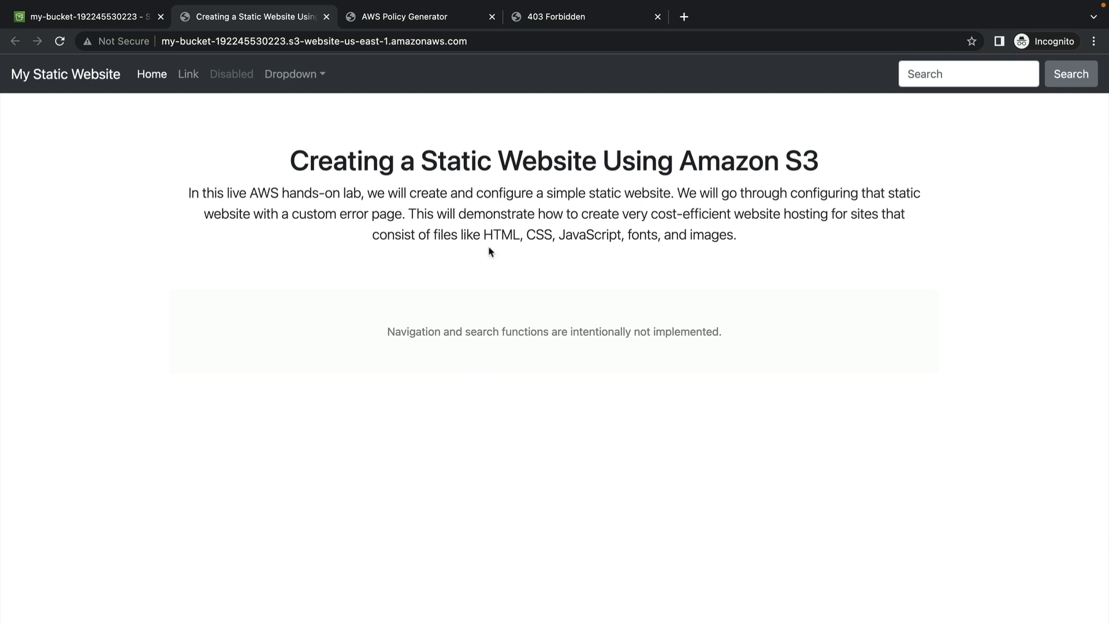
Test the custom error page by requesting /blahblah.html on the website, and follow its link to index.html
{"action": "left_click", "coordinate": [490, 41]}
{"action": "left_click", "coordinate": [491, 41]}
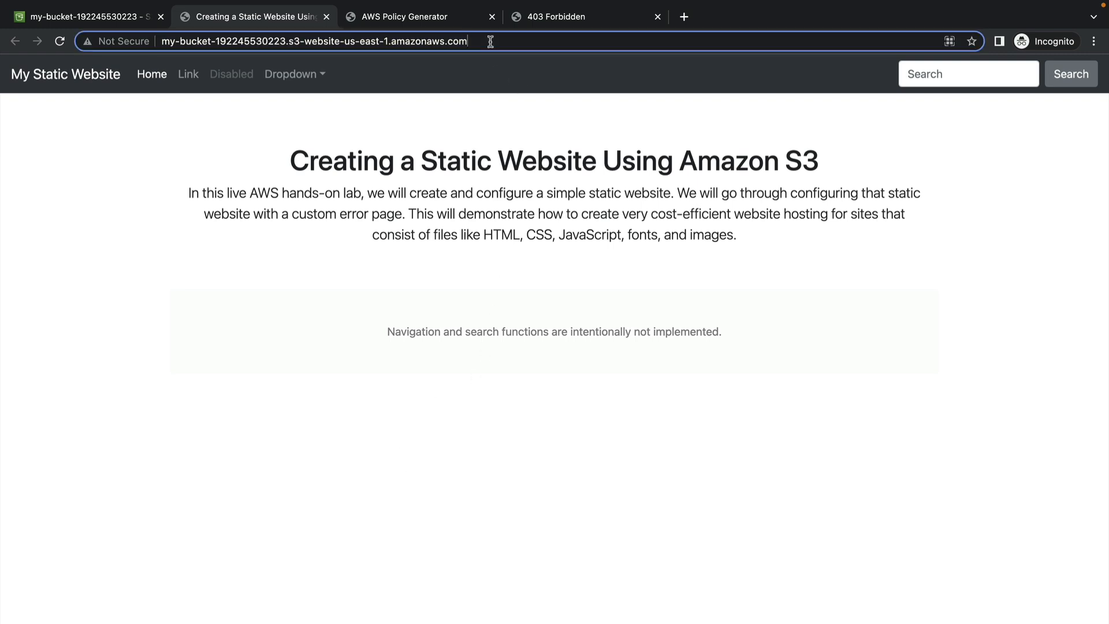
{"action": "type", "text": "/blahblah"}
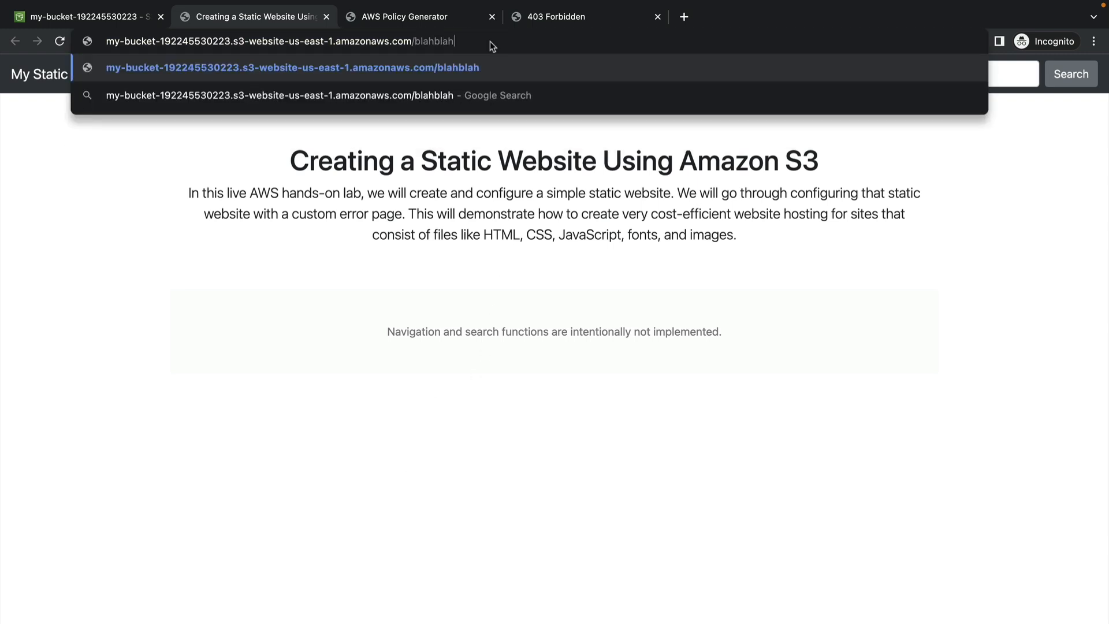
{"action": "type", "text": ".html"}
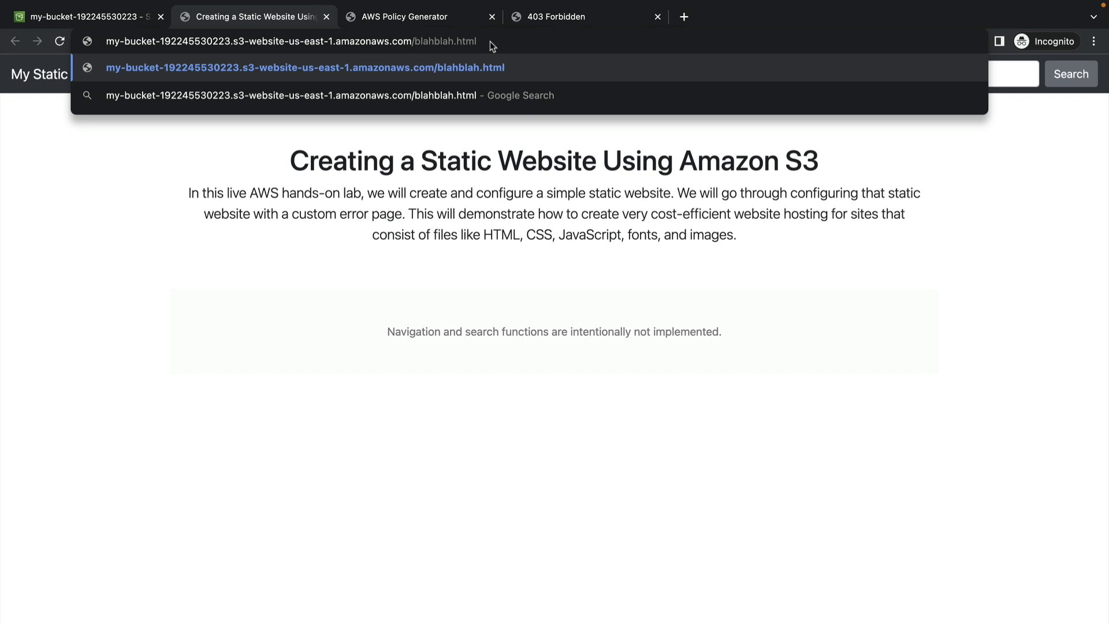
{"action": "key", "text": "Return"}
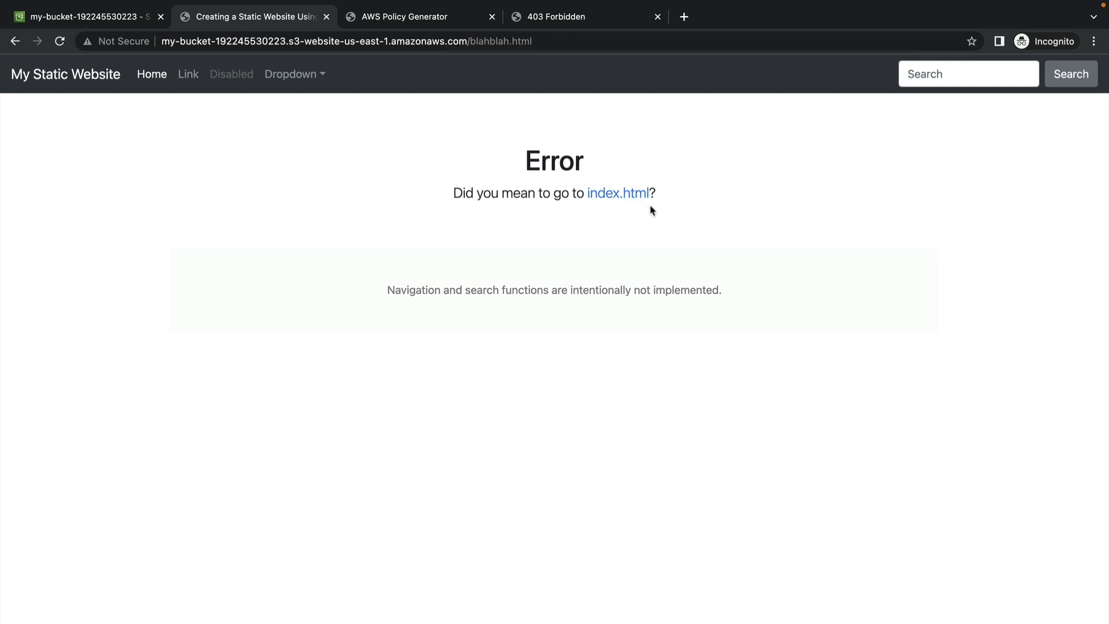
{"action": "left_click", "coordinate": [608, 194]}
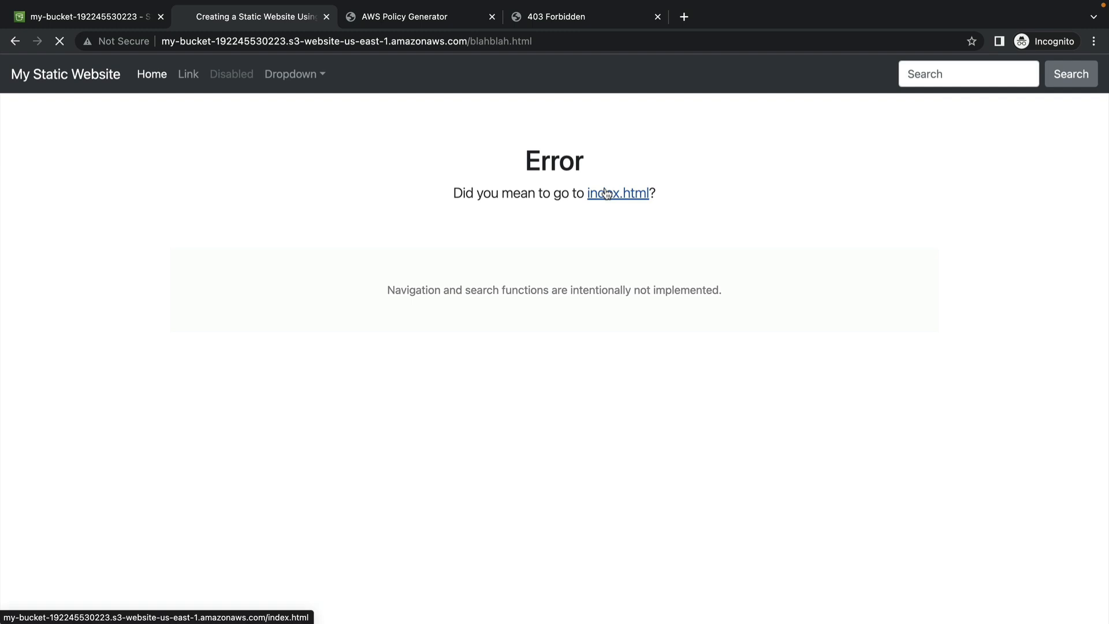